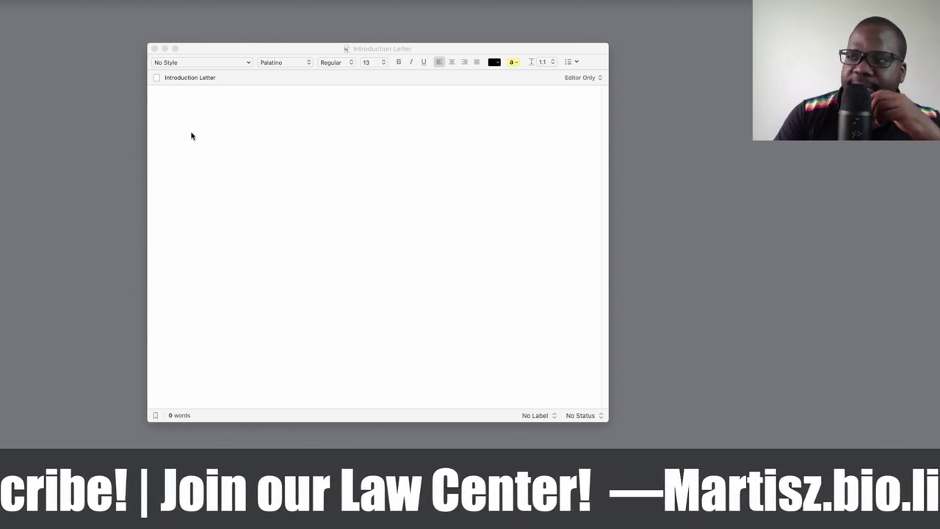
Clear the test input in the letter and set the text size to 24 points.
click(218, 130)
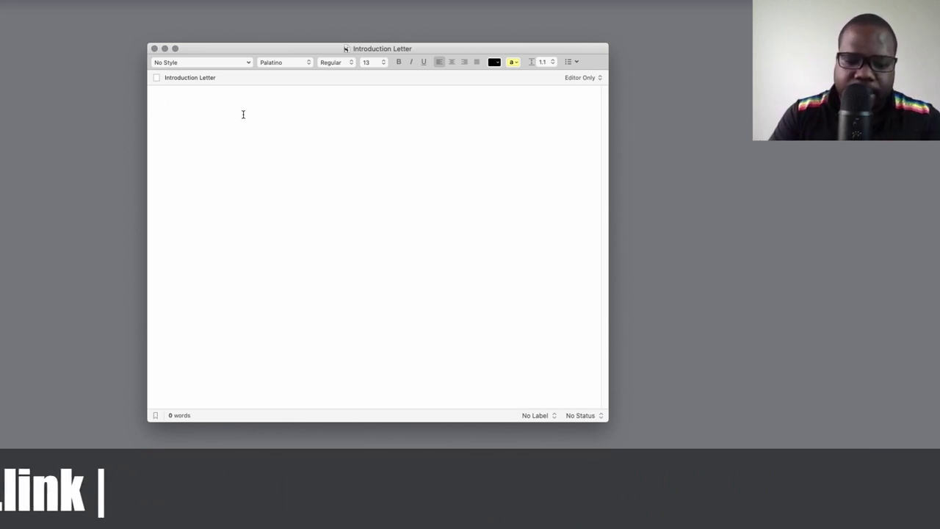
key(super+b)
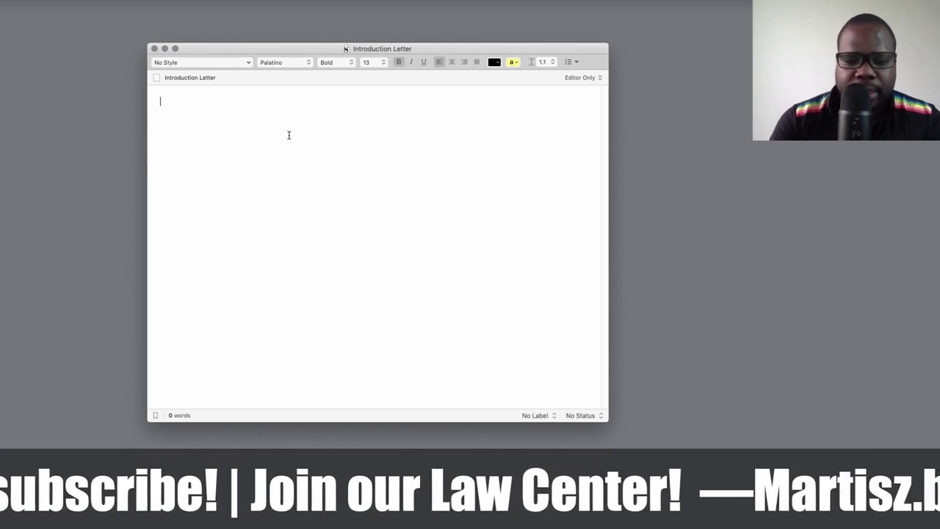
key(super+b)
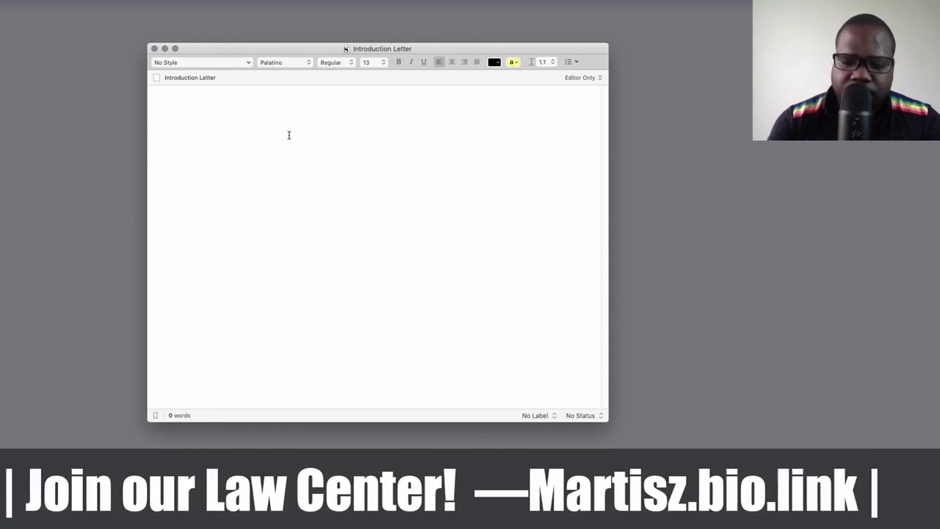
text(Hi)
key(BackSpace)
key(BackSpace)
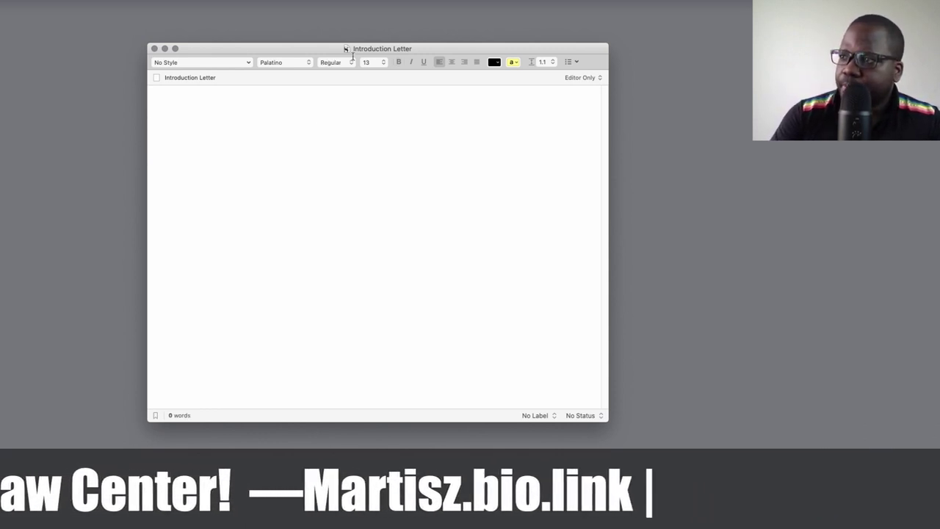
click(369, 62)
click(369, 97)
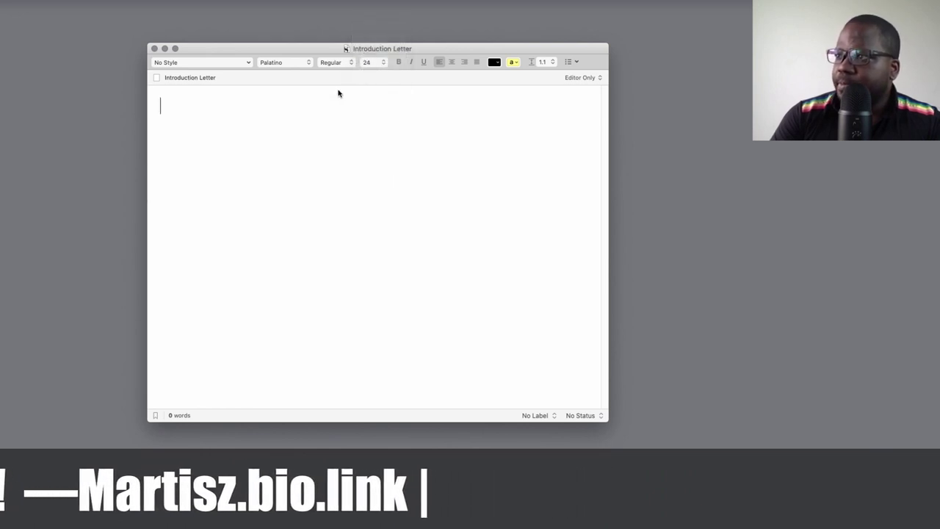
Type the bold subject line 'Subject: What [Your company] can do for [Your client]' and start a new line.
key(super+b)
text(Sube)
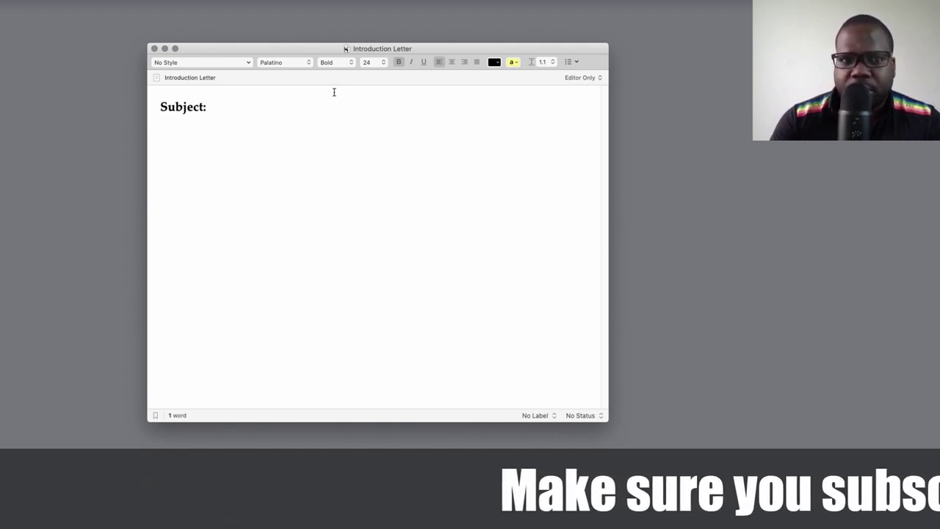
text(What )
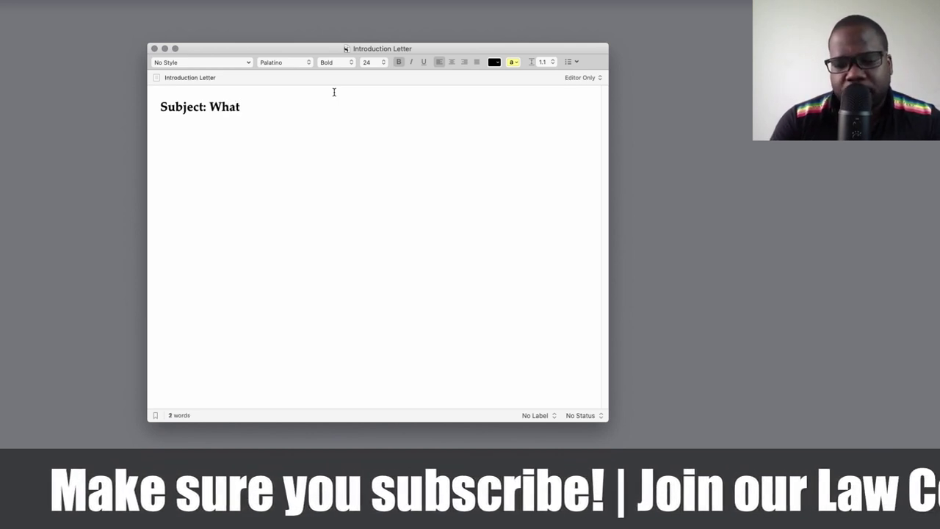
text([])
key(Left)
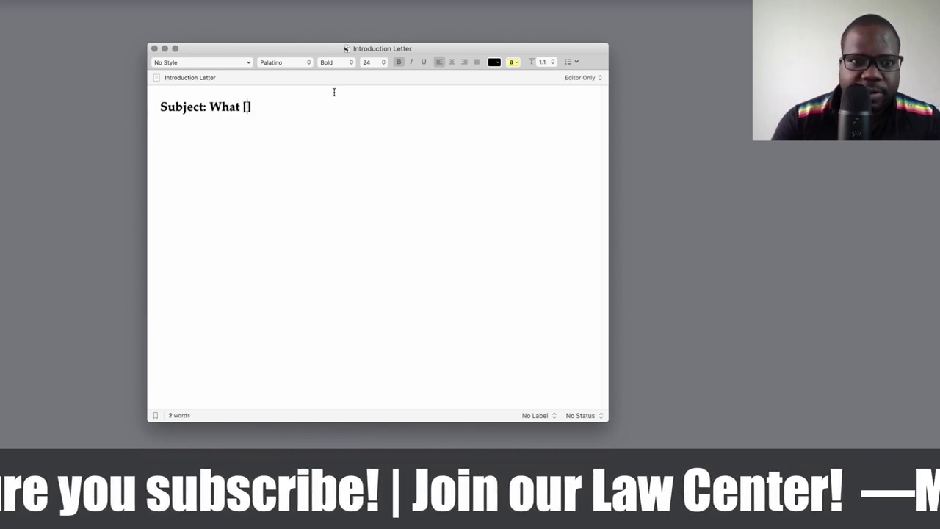
text(You)
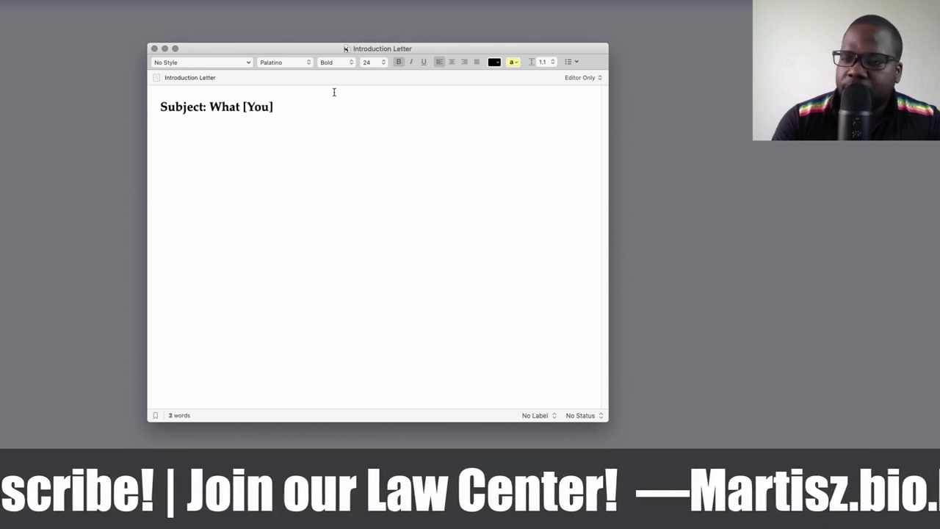
text(r company)
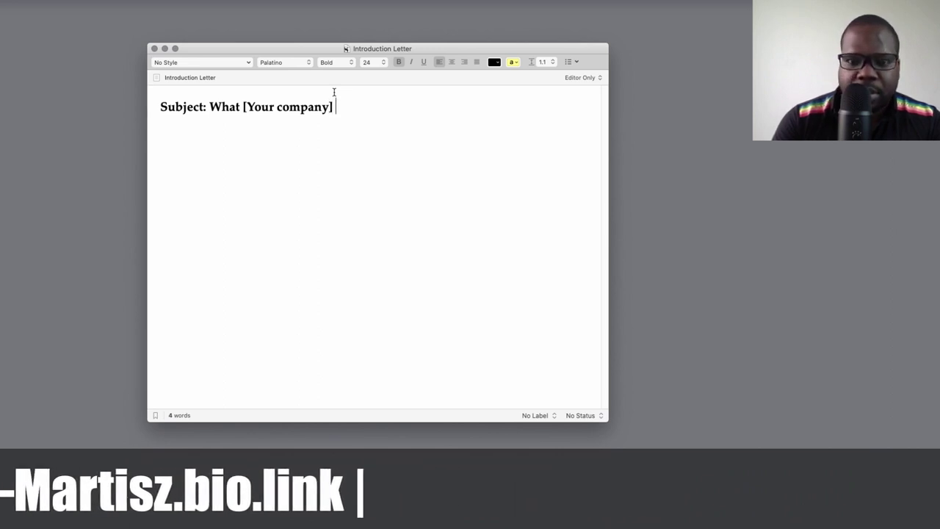
text(can do for)
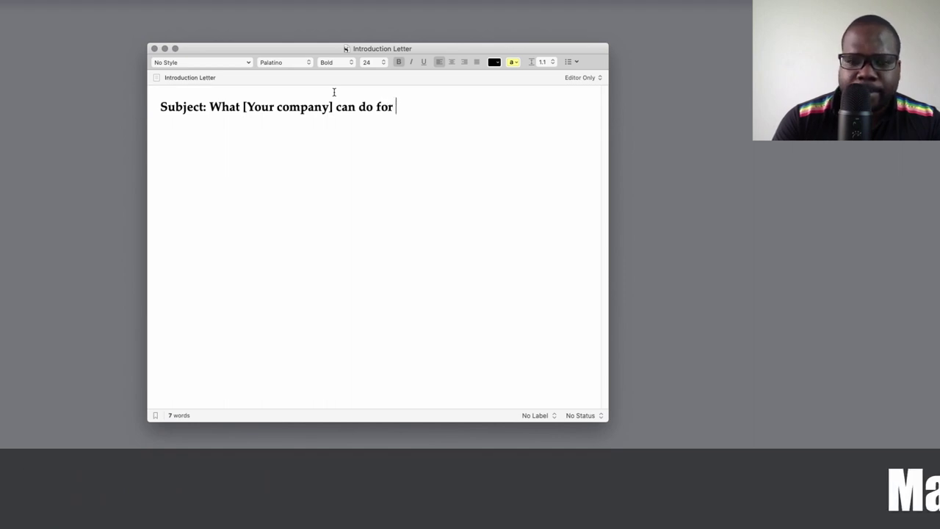
text( [Your client] )
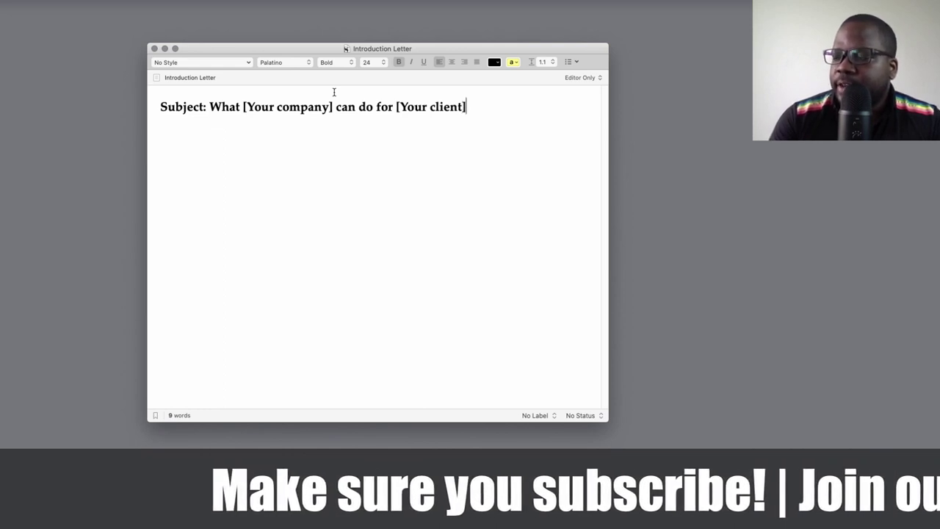
text(\)
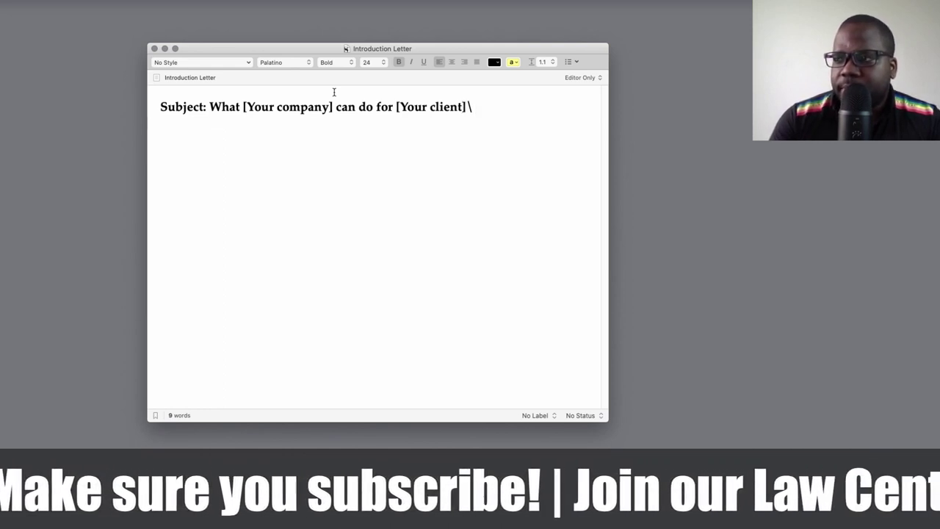
key(BackSpace)
key(Return)
key(Return)
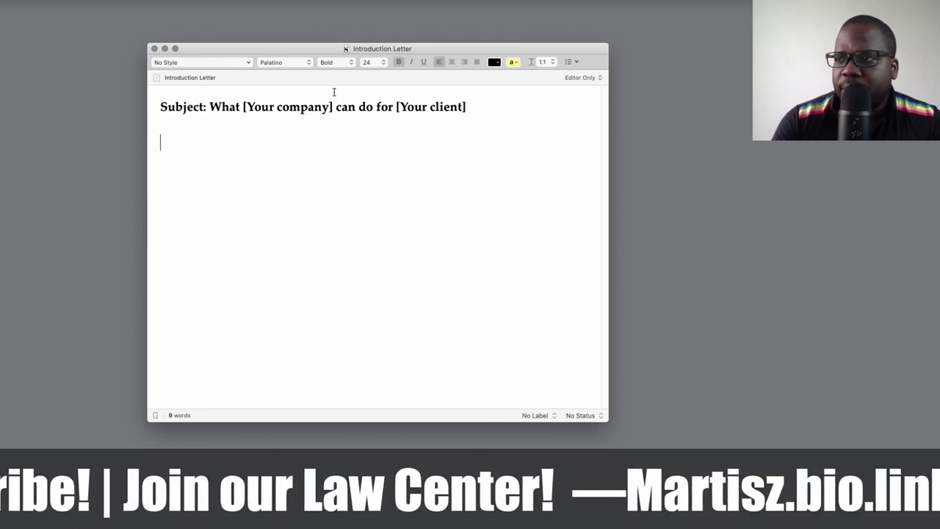
Write 'Dear [customer name]' in regular weight, bolding only 'customer name'.
key(super+b)
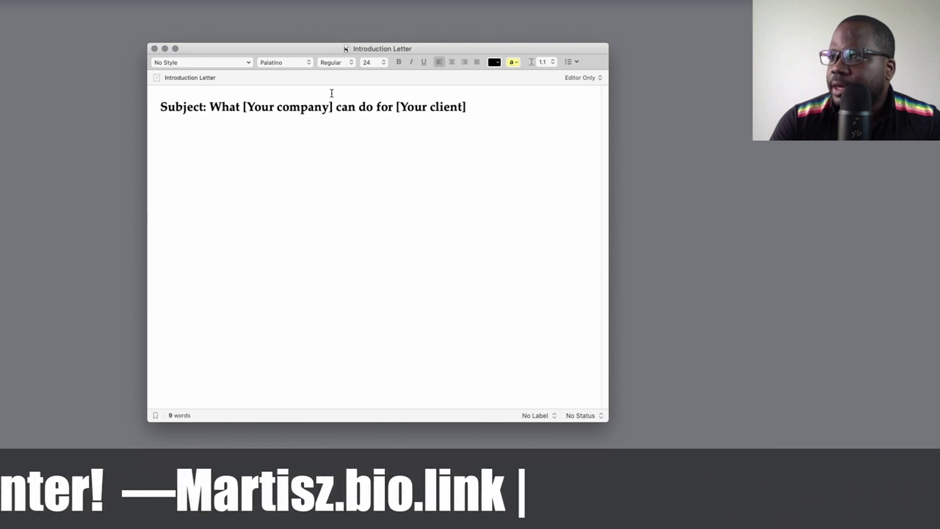
double_click(345, 107)
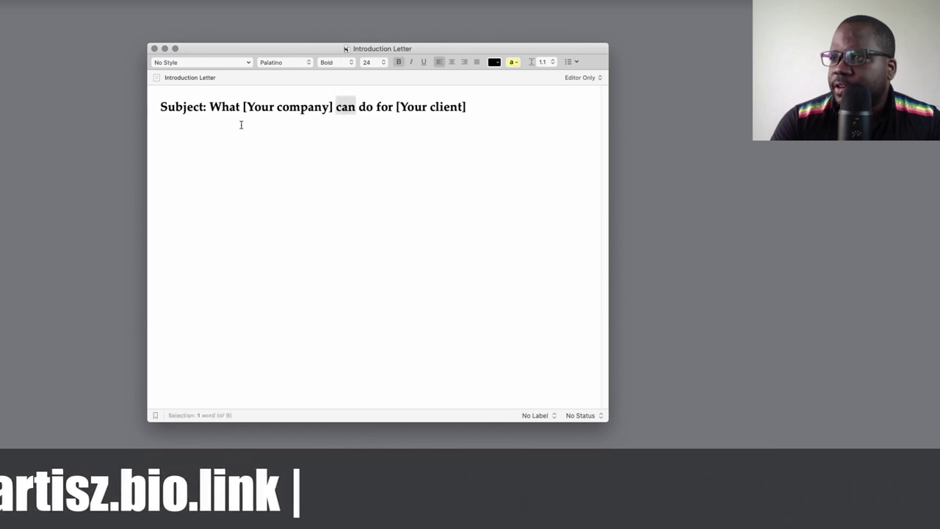
click(186, 122)
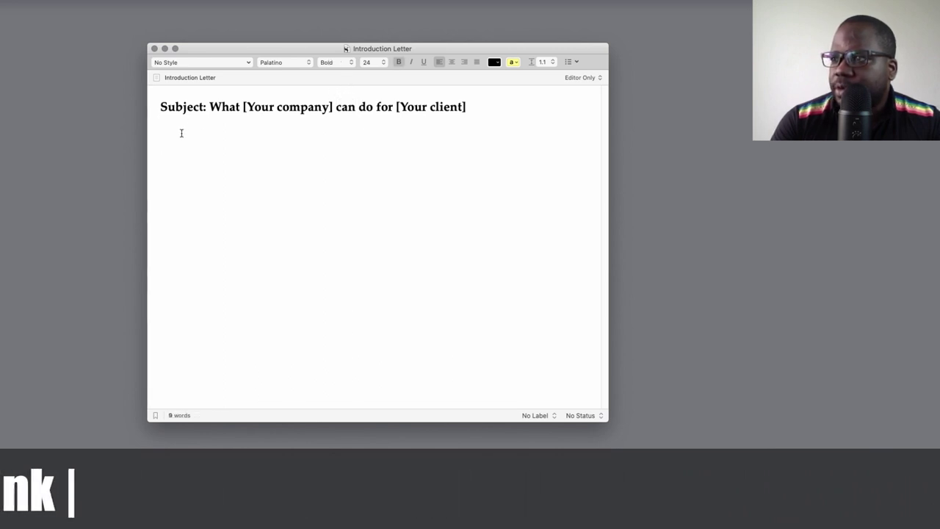
text(D)
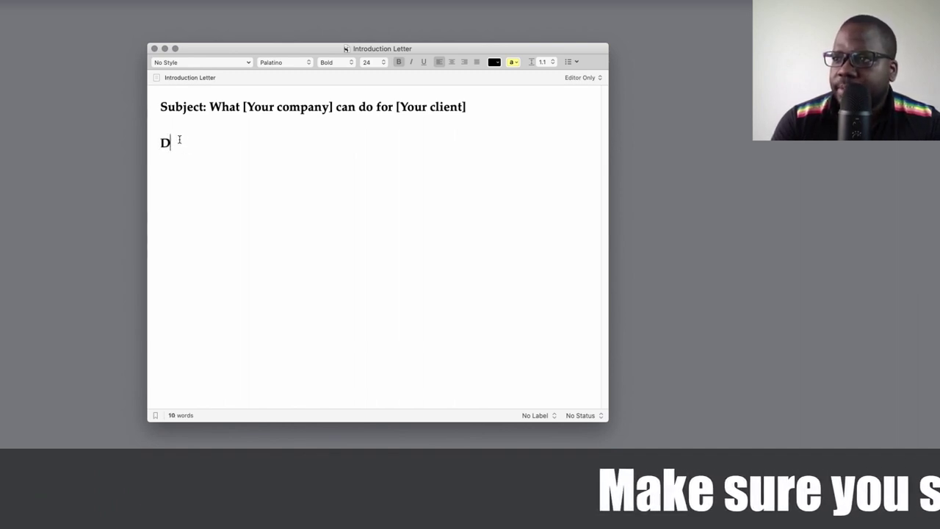
key(BackSpace)
key(super+b)
text(D)
text(ear)
text( [])
text(customer name)
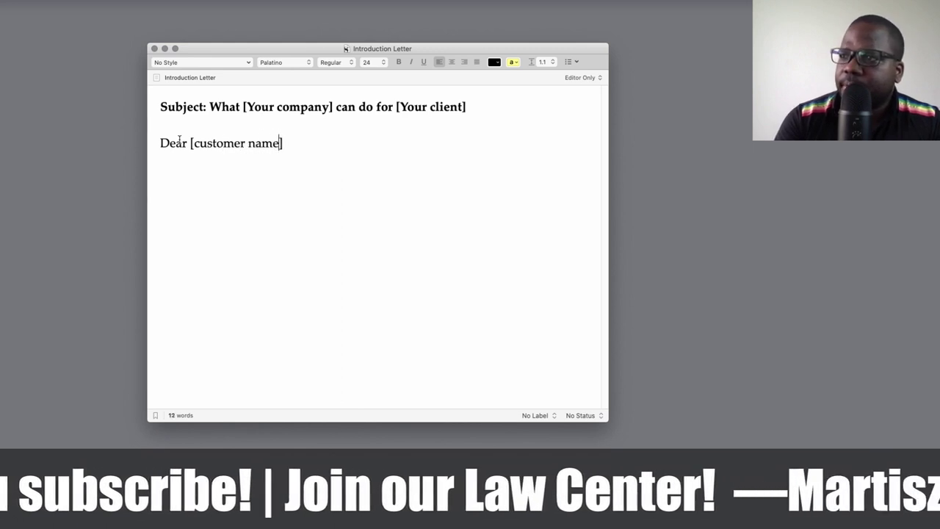
key(shift+Left)
key(shift+Left)
key(shift+Left)
key(shift+Left)
key(shift+Left)
key(shift+Left)
key(shift+Left)
key(shift+Left)
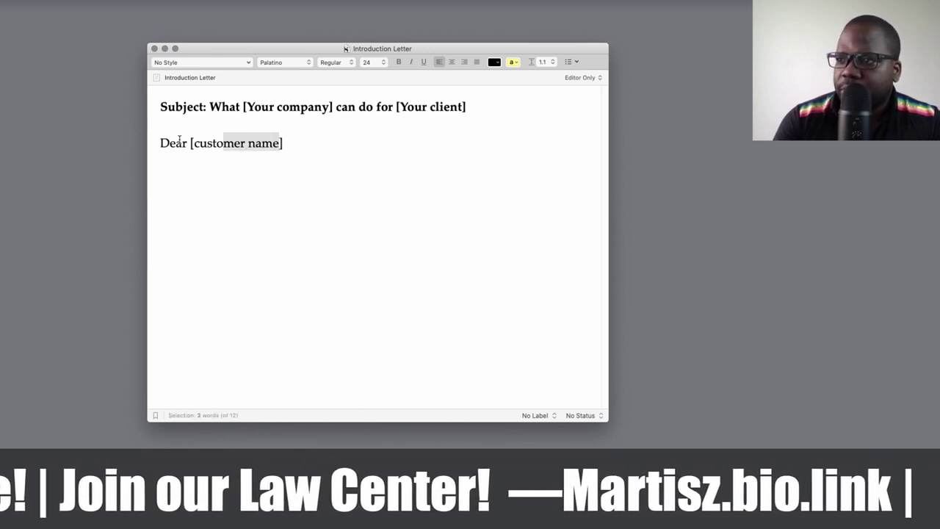
key(shift+Left)
key(shift+Left)
key(shift+Left)
key(shift+Left)
key(shift+Left)
key(super+b)
key(Right)
key(Right)
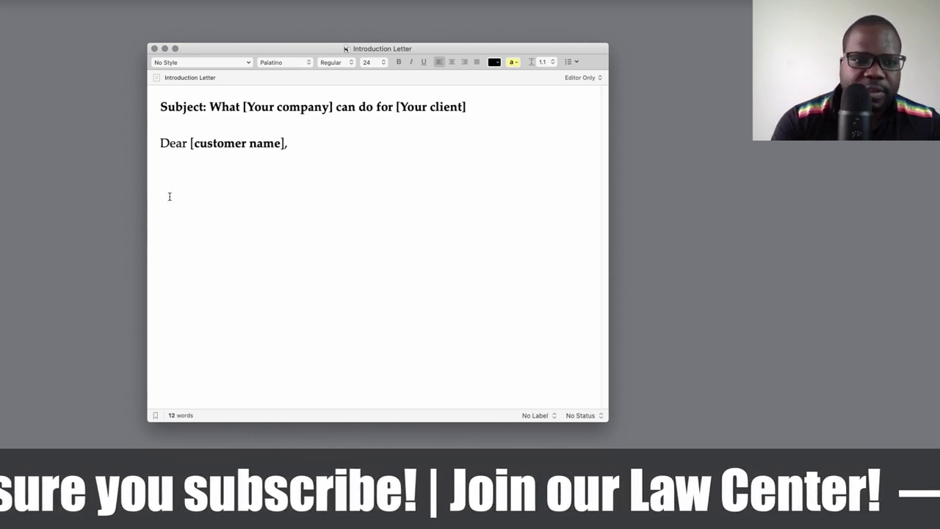
Begin the paragraph with 'At [Your company]', making the placeholder bold.
text(At )
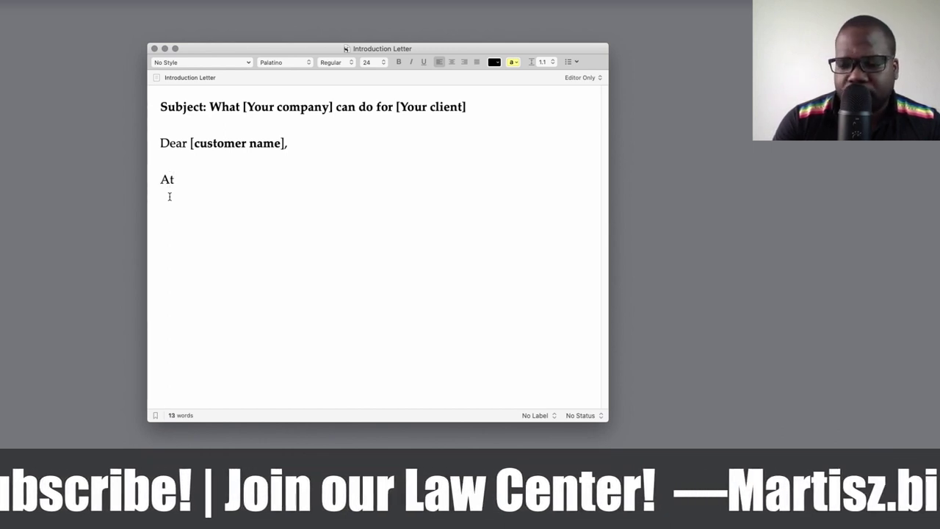
text([])
key(Left)
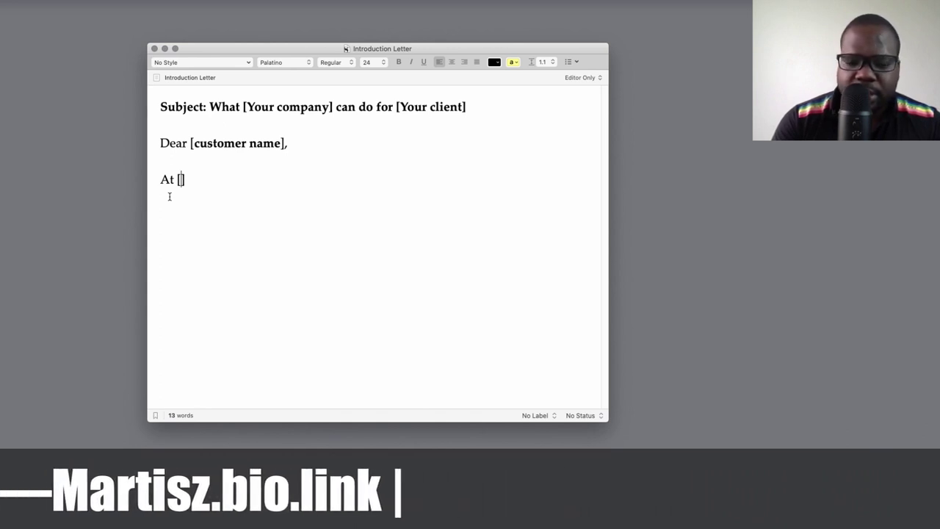
text(Your compan)
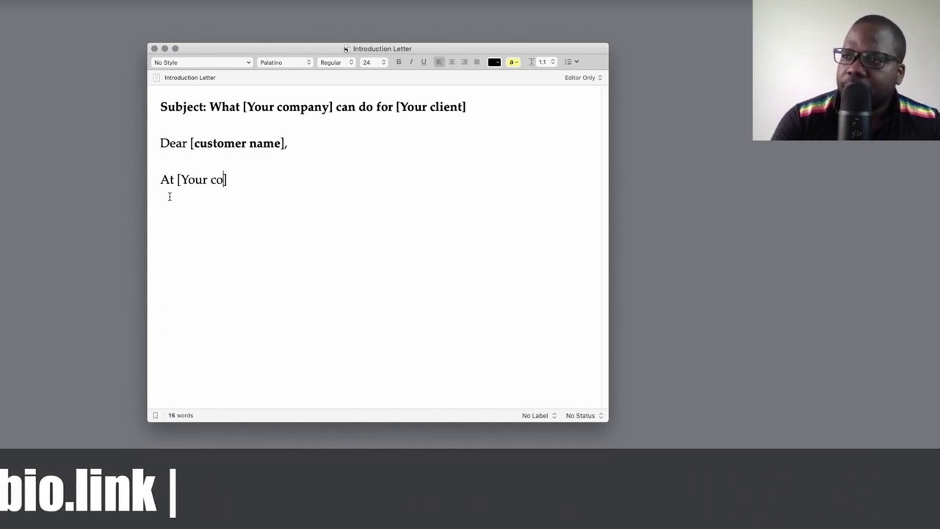
key(shift+Left)
key(shift+Left)
key(shift+Left)
key(shift+Left)
key(shift+Left)
key(shift+Left)
key(shift+Left)
key(shift+Left)
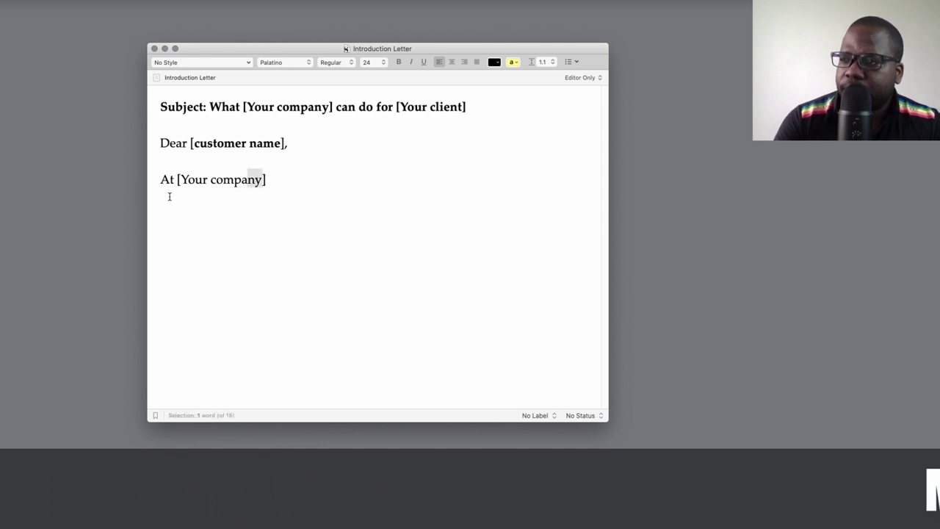
key(super+b)
key(Right)
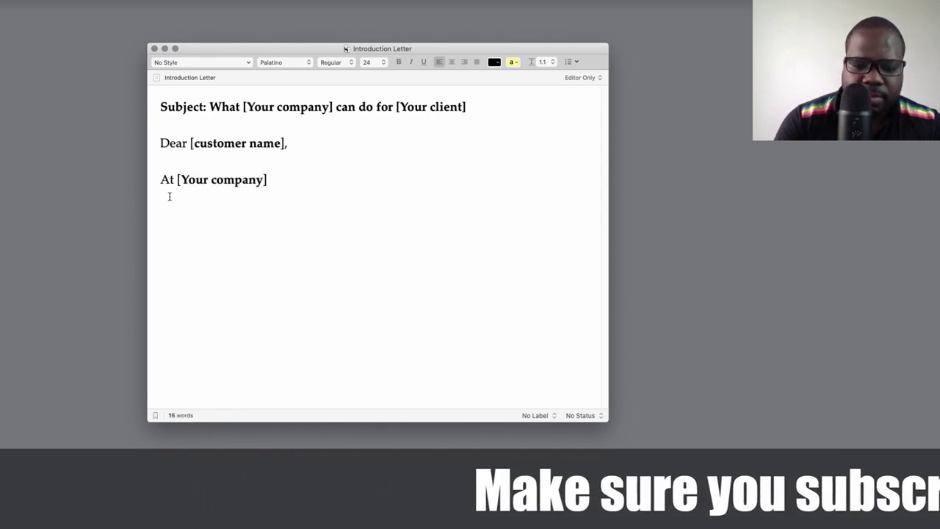
Continue with ', we have been developing [Your product/services] since [Year.]', fixing typos.
text(, )
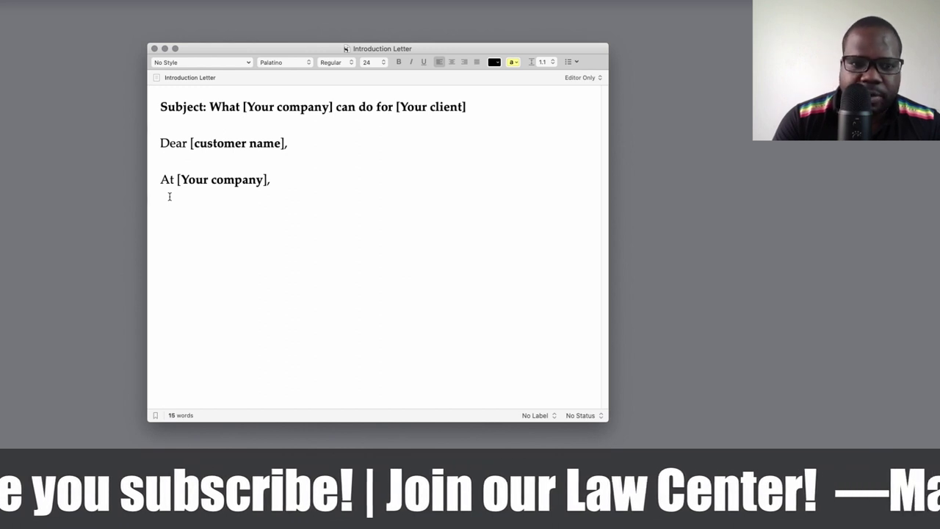
text(we have been)
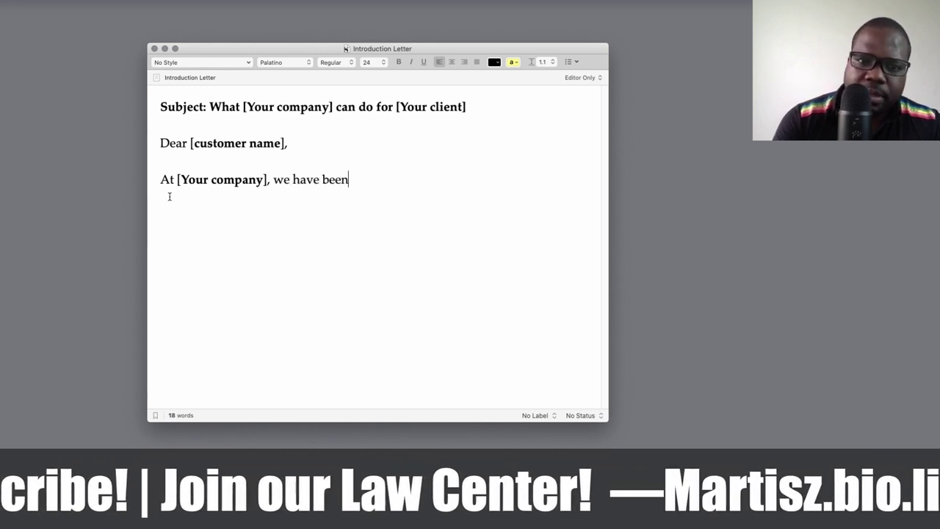
text( devlop)
key(BackSpace)
key(BackSpace)
key(BackSpace)
text(eve)
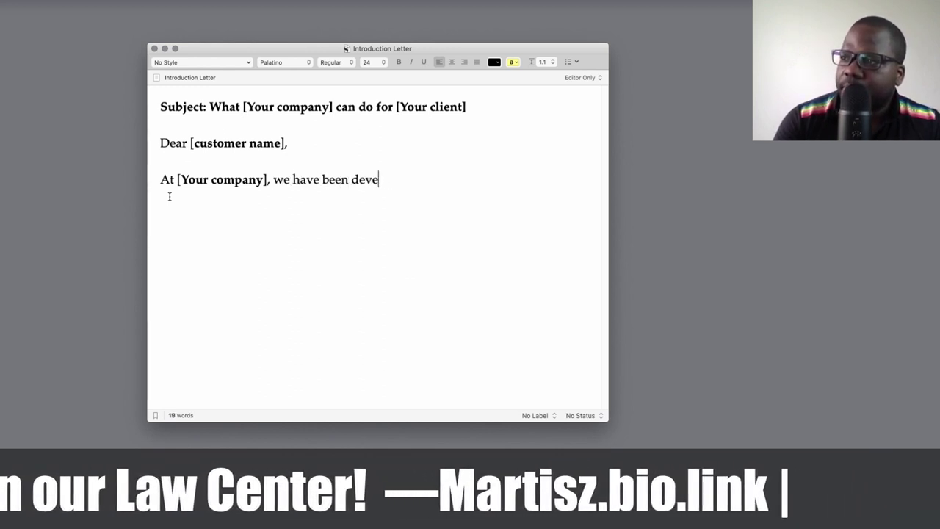
text(loping )
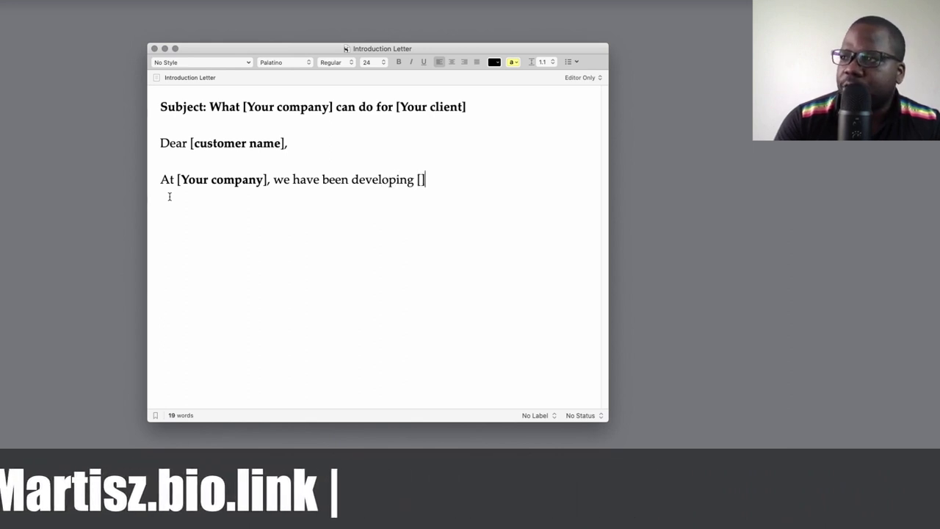
text([Your product)
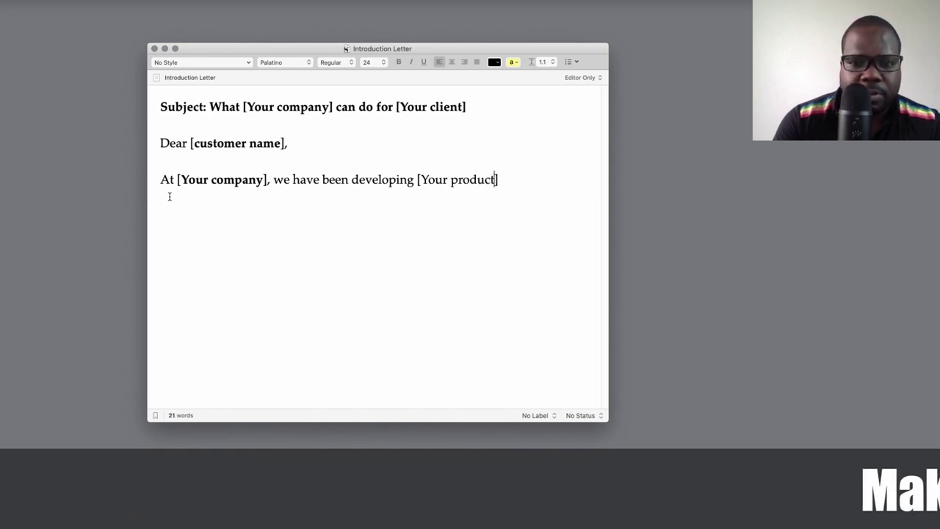
text(/services)
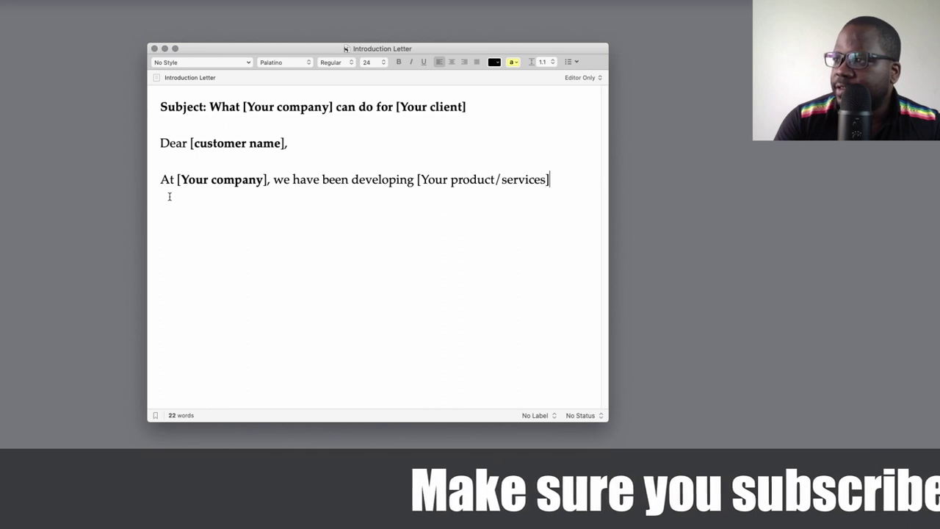
text(] since)
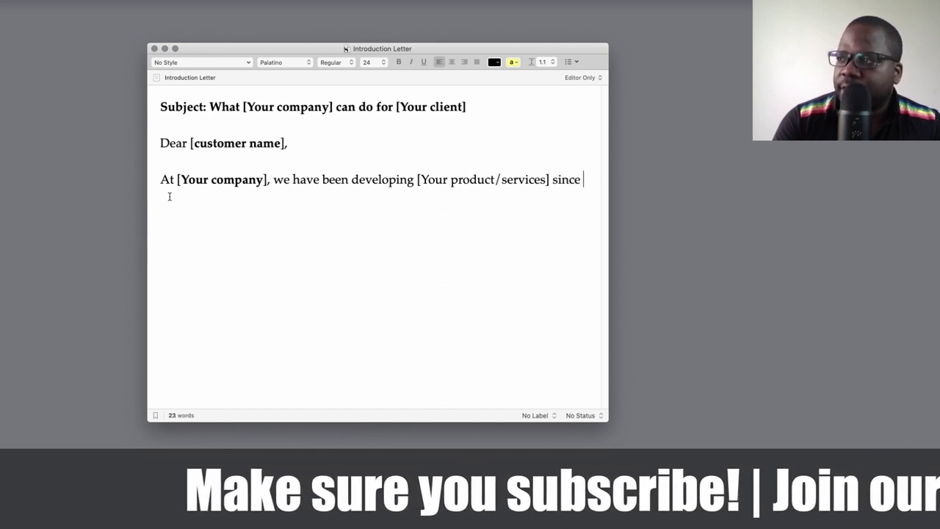
text( [])
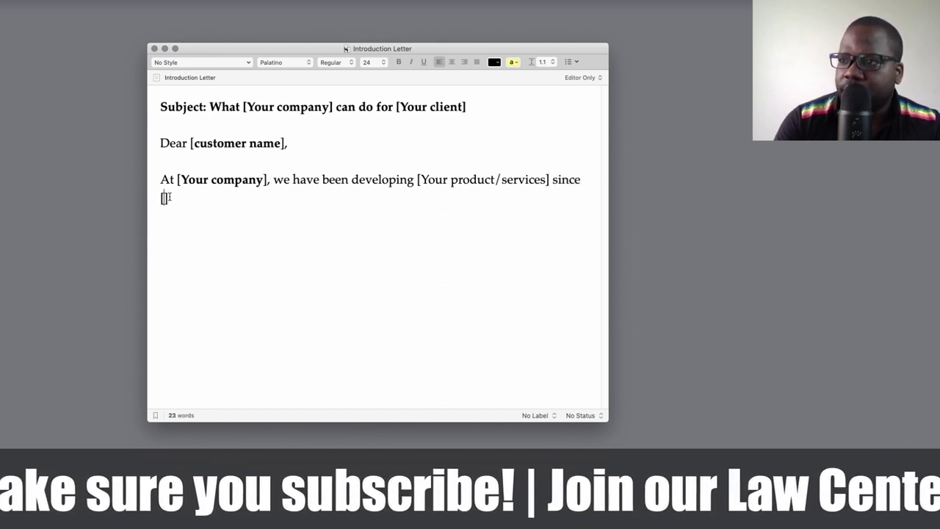
text(year)
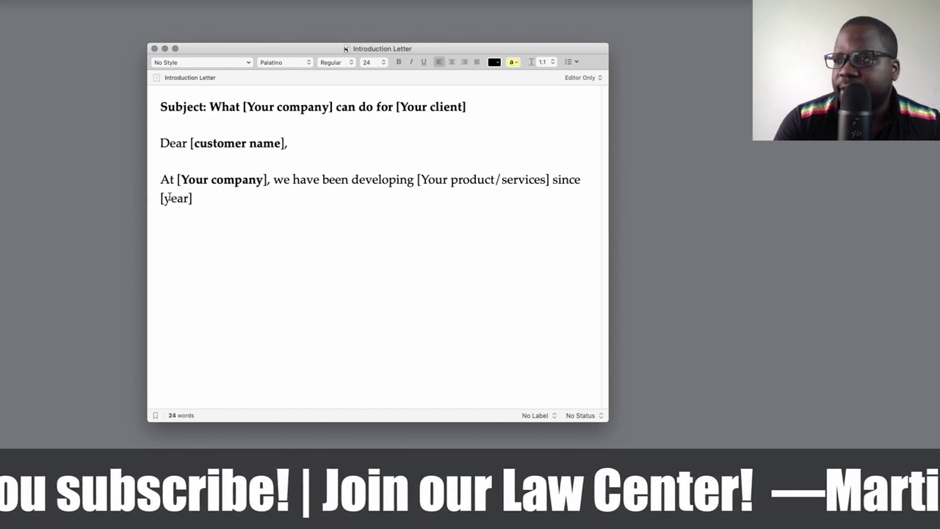
key(BackSpace)
key(BackSpace)
key(BackSpace)
key(BackSpace)
text(Year.)
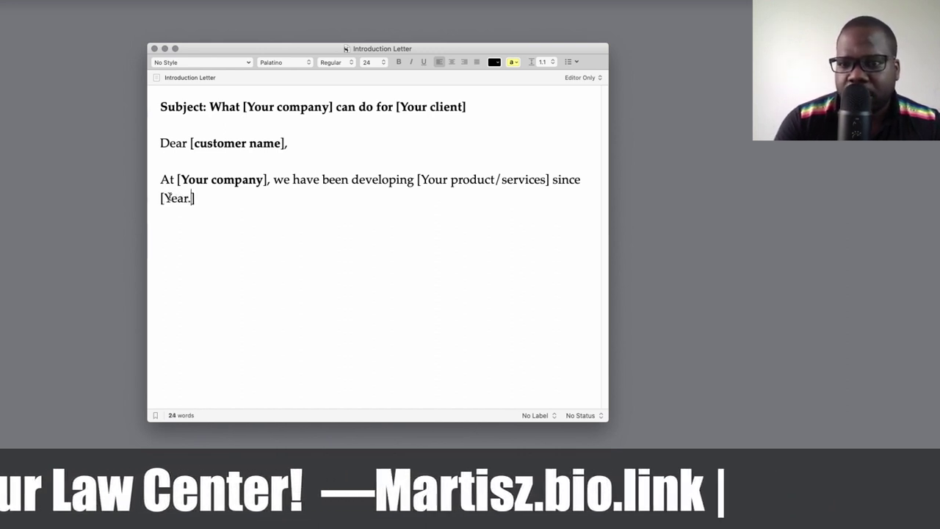
key(Right)
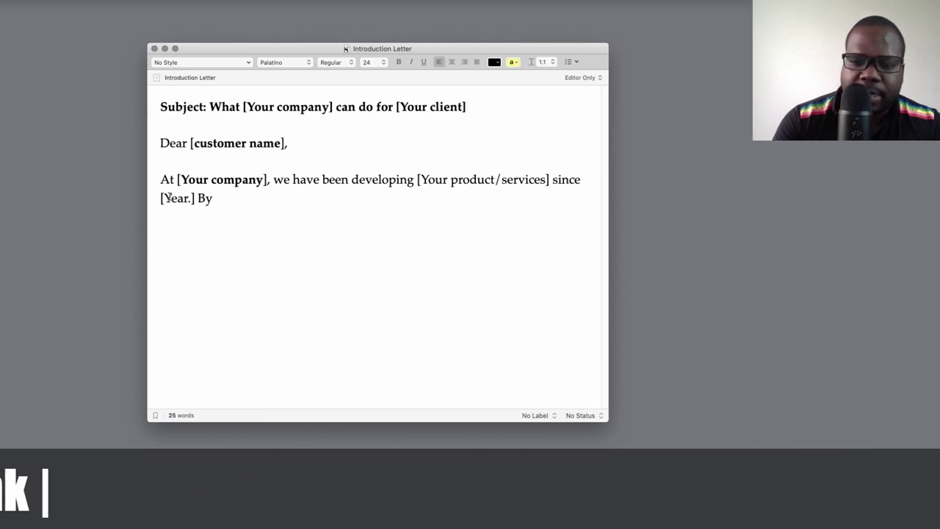
Type 'By basing ourselves on the features demanded by larger companies… small and medium-sized companies.'.
text(By basing ourse)
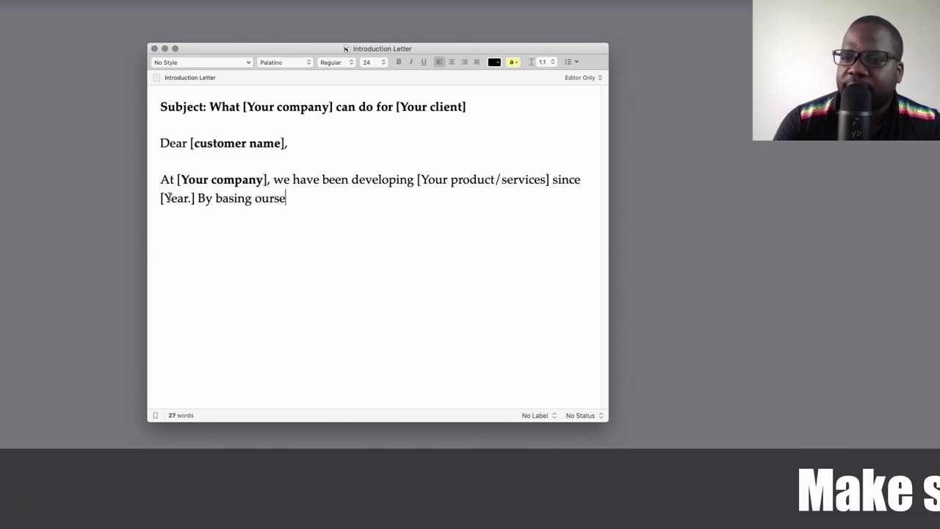
text(lves )
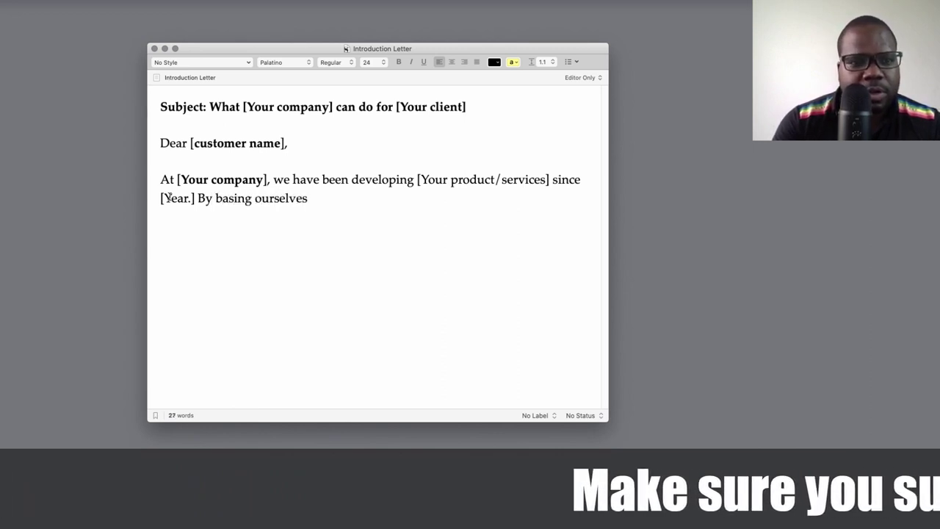
text(on the)
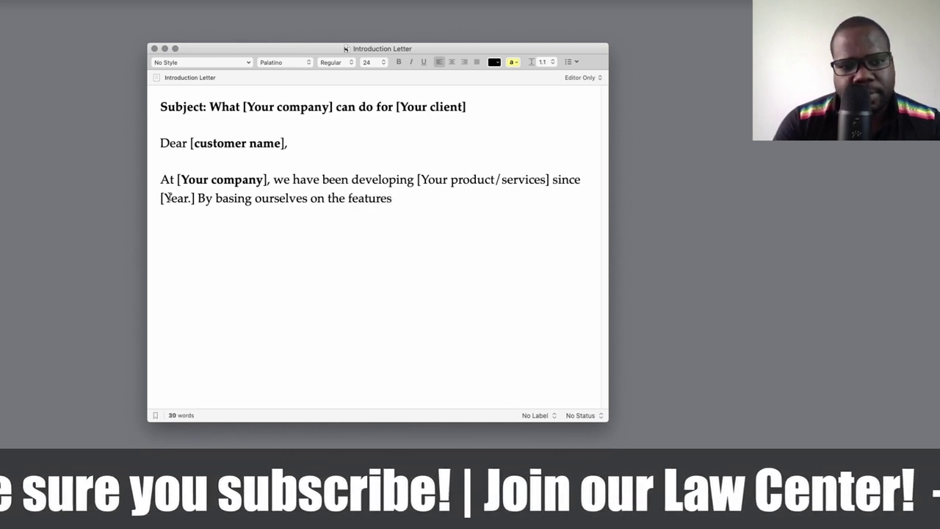
text(features demande)
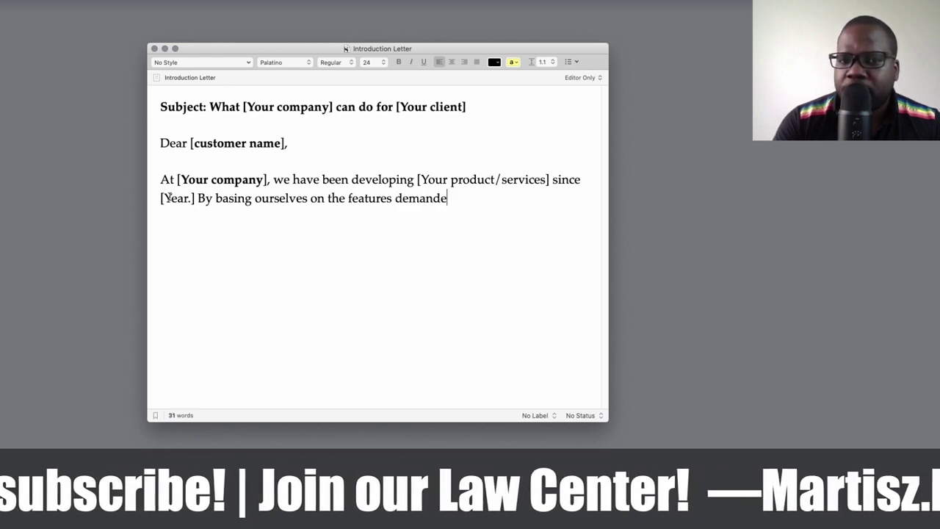
text(d by large)
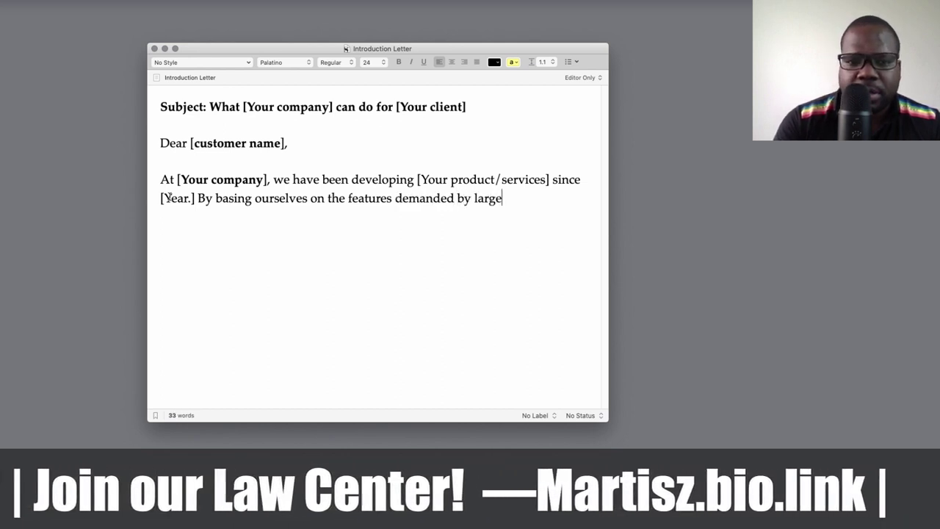
text(r companies,)
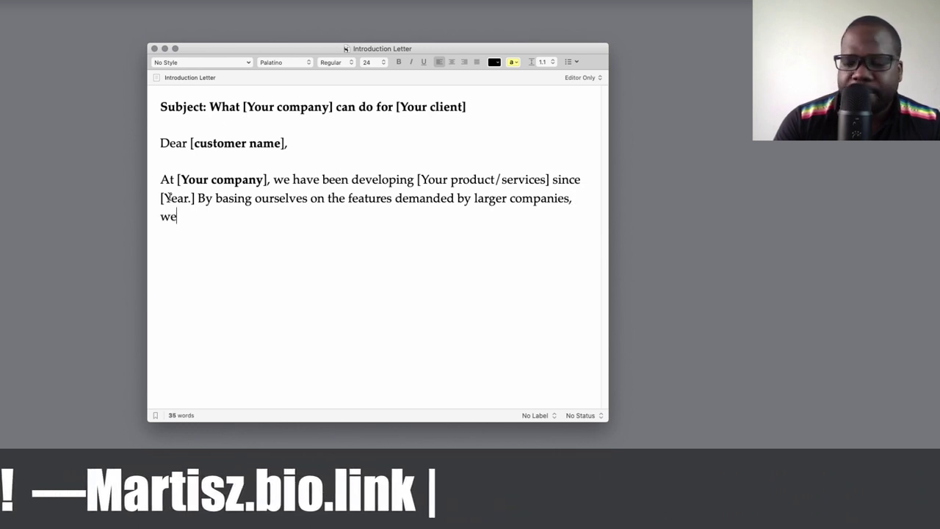
text(have create)
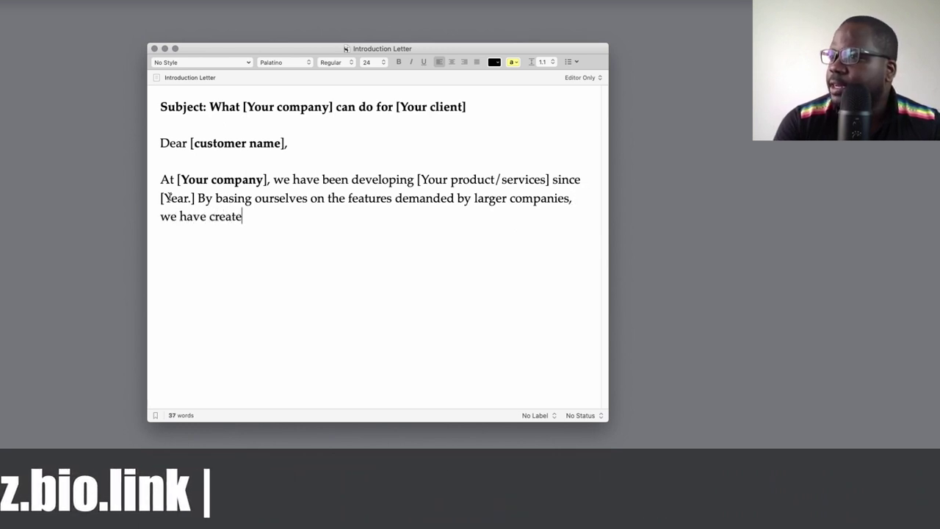
text(d innovative)
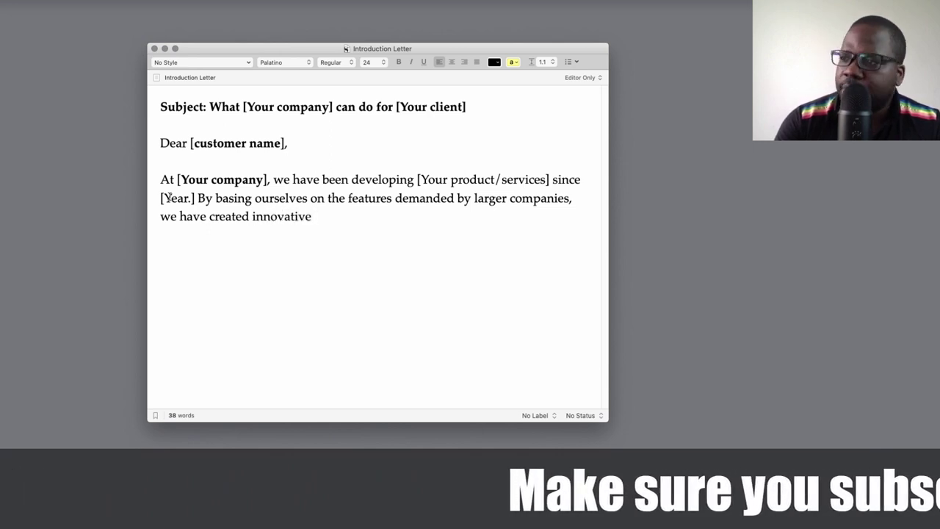
text(ser-frie)
key(BackSpace)
key(BackSpace)
text(riend)
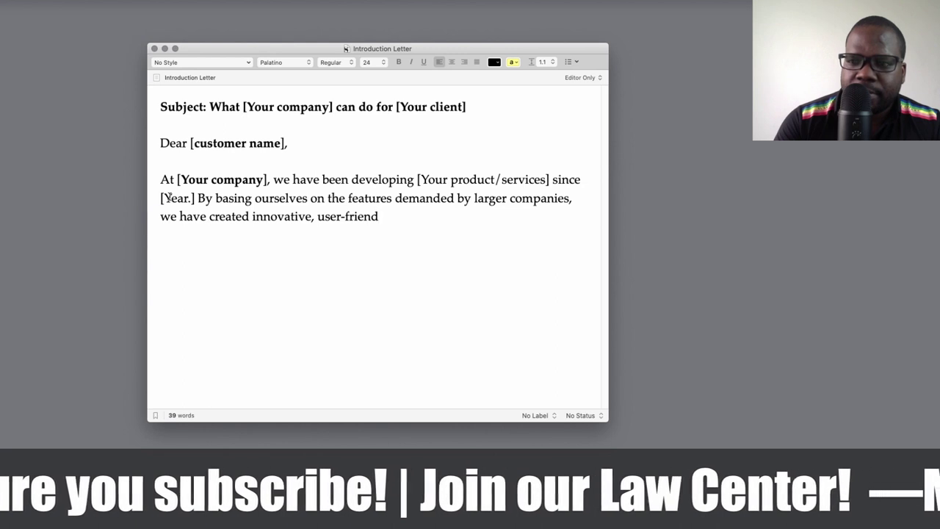
text(ly application)
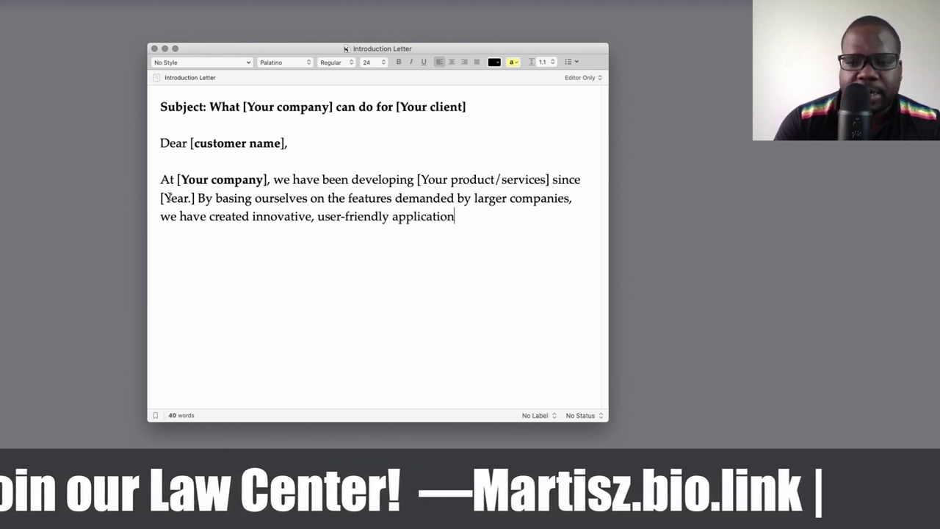
text(s that are no available)
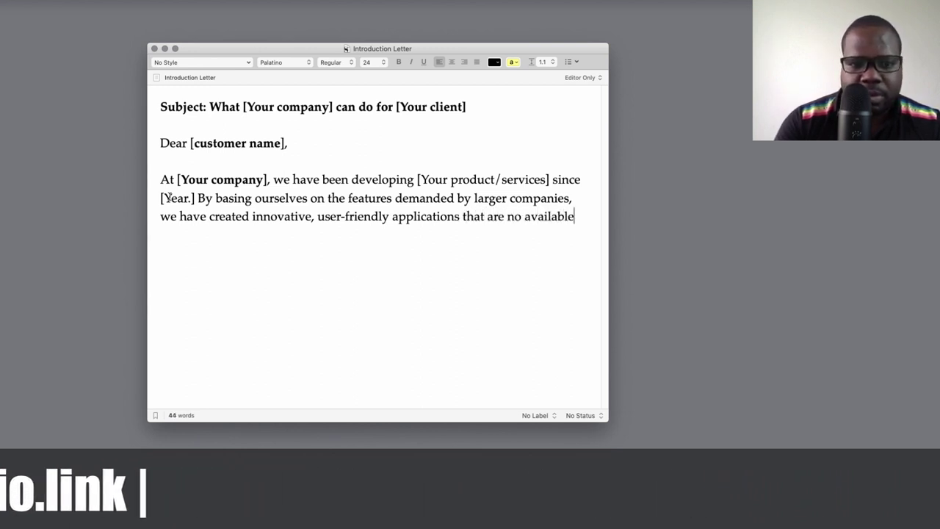
text( to small and medi)
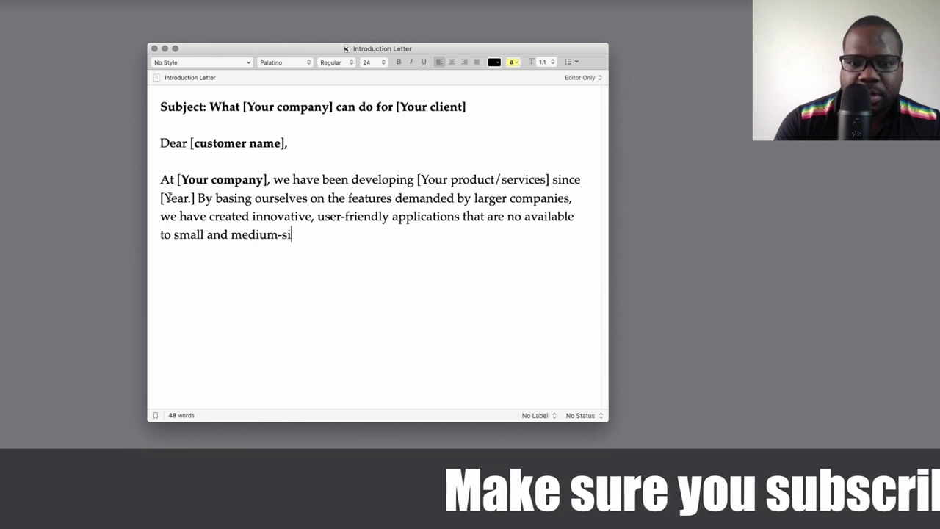
text(um-sized compa)
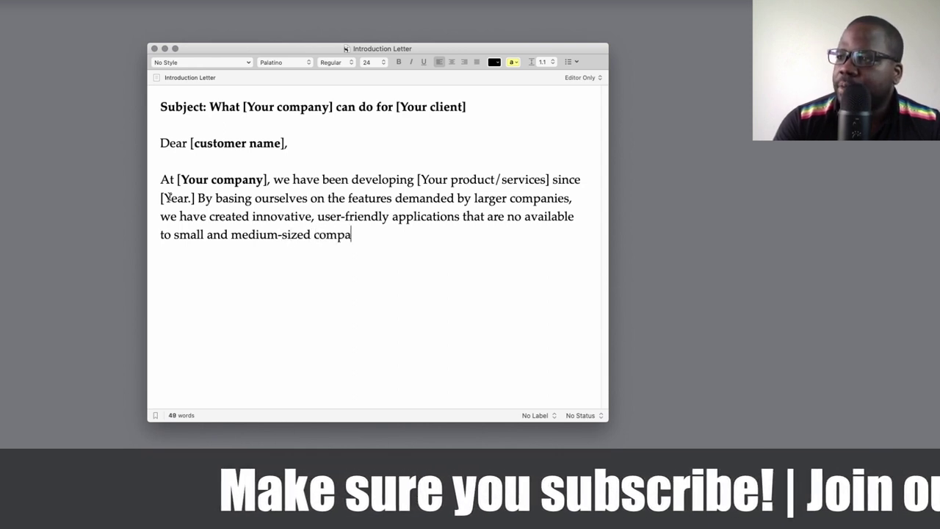
text(nies.)
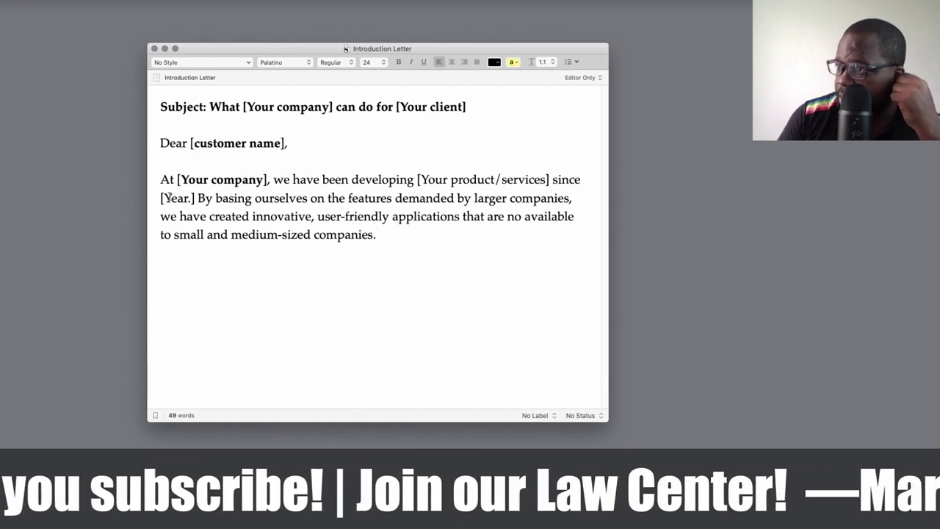
Select 'Your product/services' and then 'Year' in the opening paragraph, bolding each.
click(420, 180)
key(shift+alt+Right)
key(shift+alt+Right)
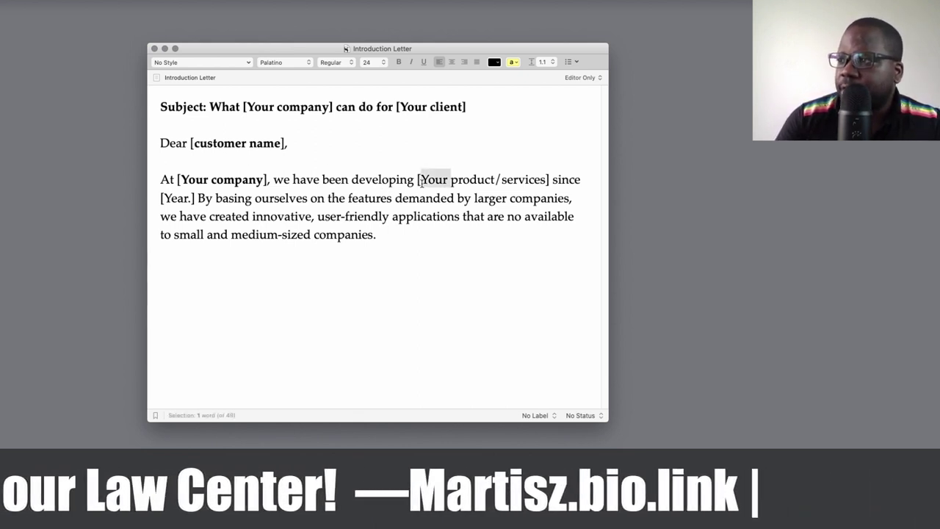
key(shift+Right)
key(shift+Right)
key(shift+Right)
key(shift+Right)
key(shift+Right)
key(shift+Right)
key(shift+Right)
key(shift+Right)
key(shift+Right)
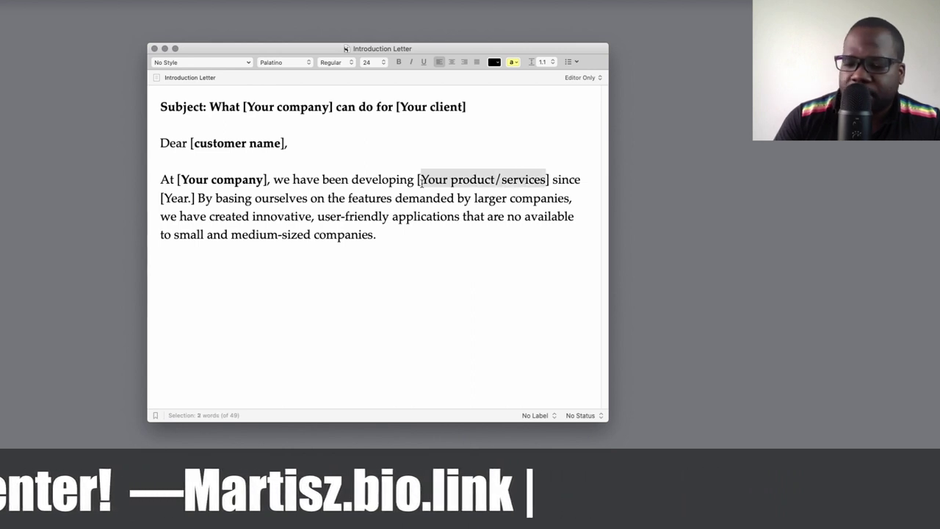
key(super+b)
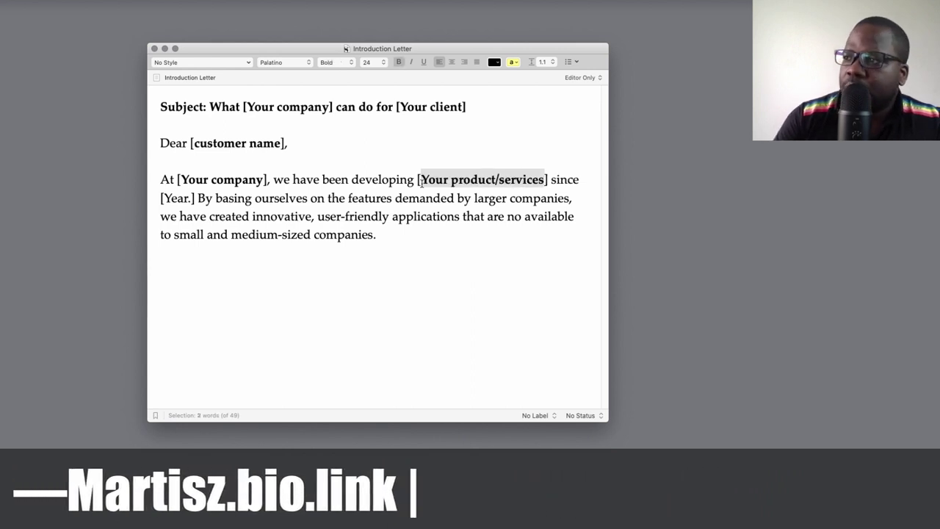
double_click(178, 197)
key(super+b)
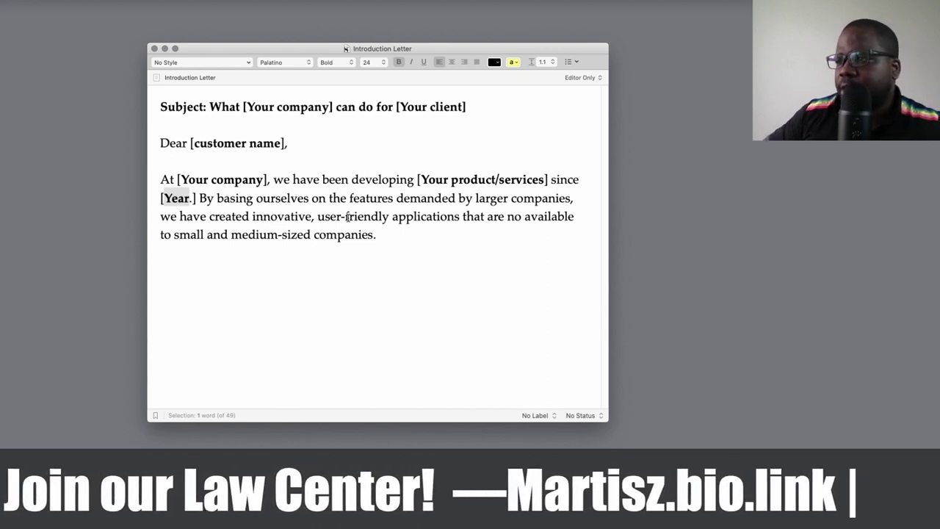
click(380, 235)
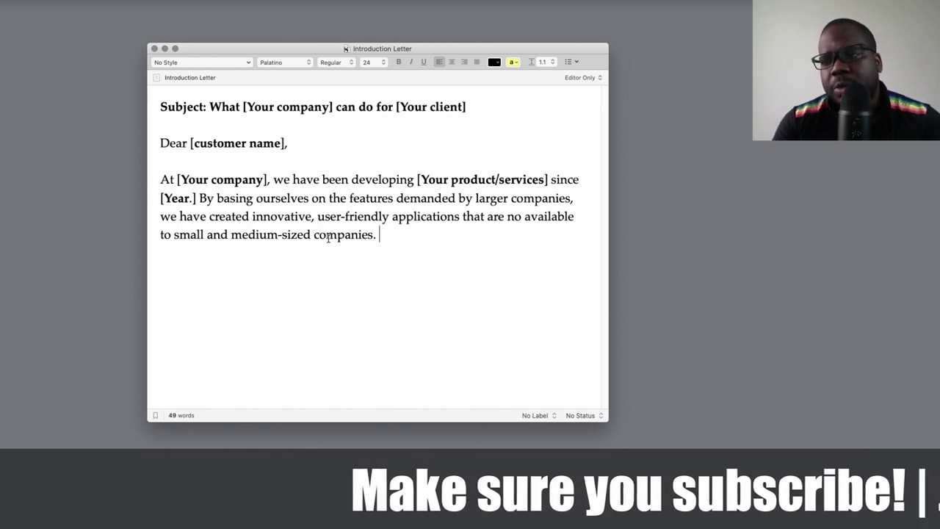
Start a new paragraph with 'Our expertise in [Your specialities] and in [Industries]'.
key(Return)
key(Return)
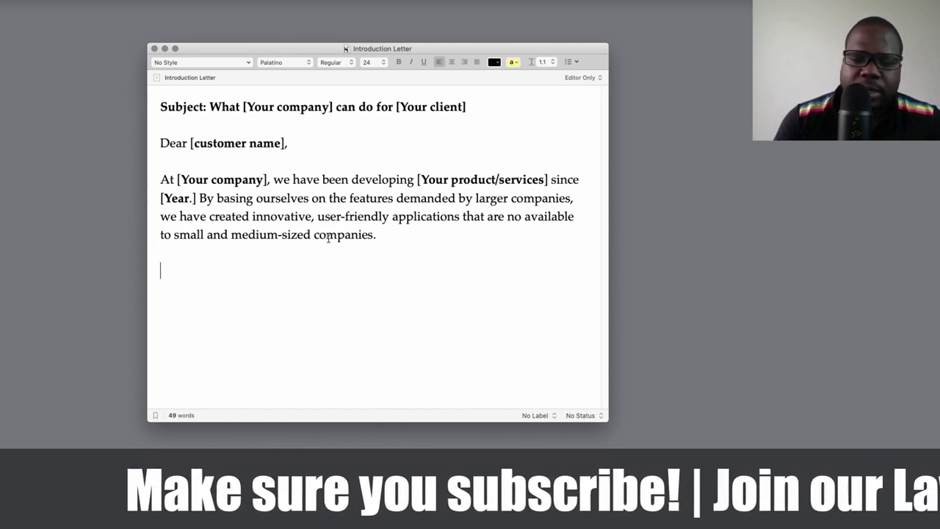
text(Ou)
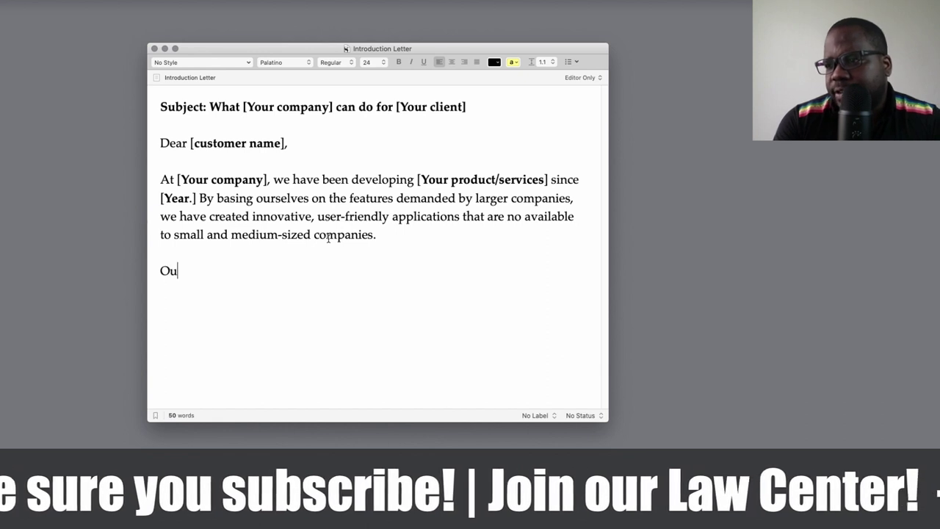
text(r exper)
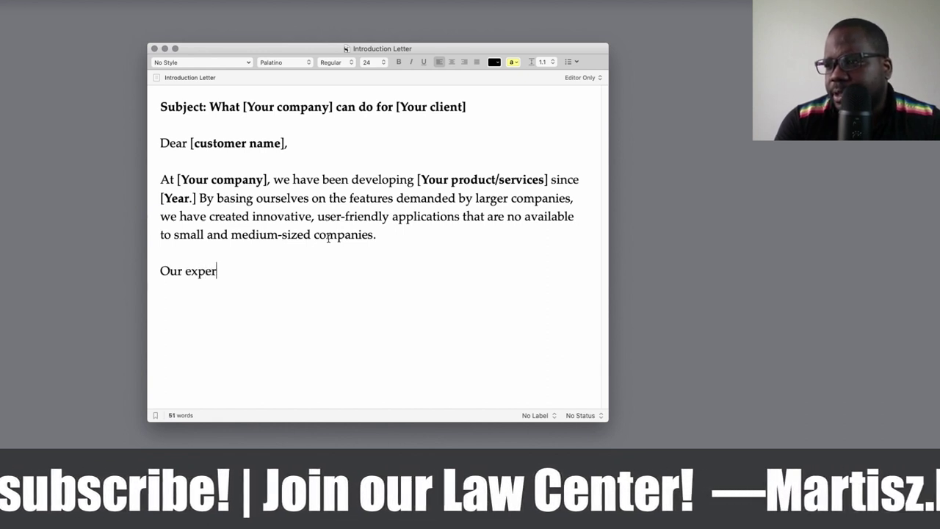
text(tise )
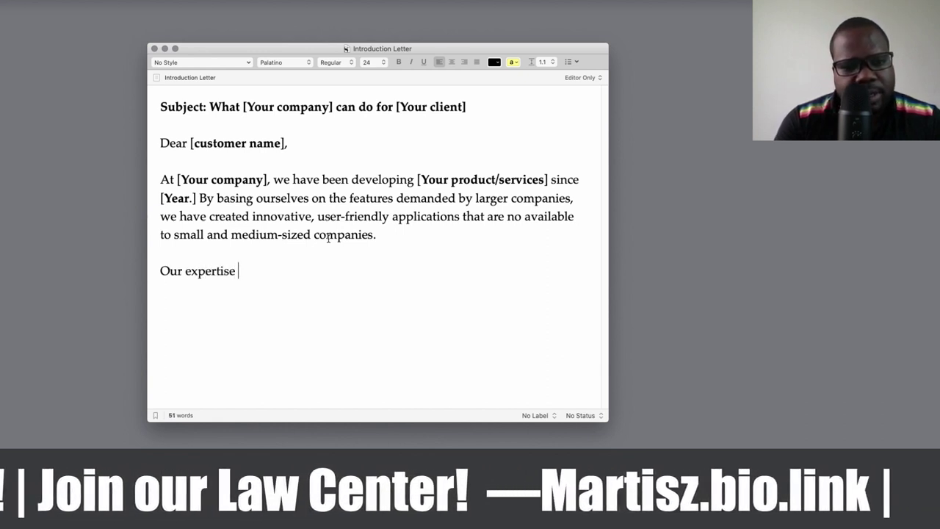
text(in)
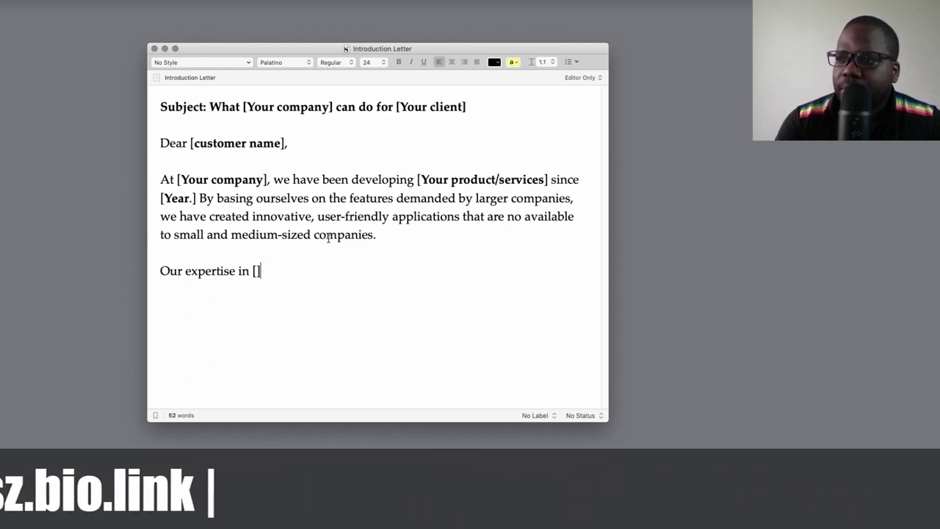
text([Your)
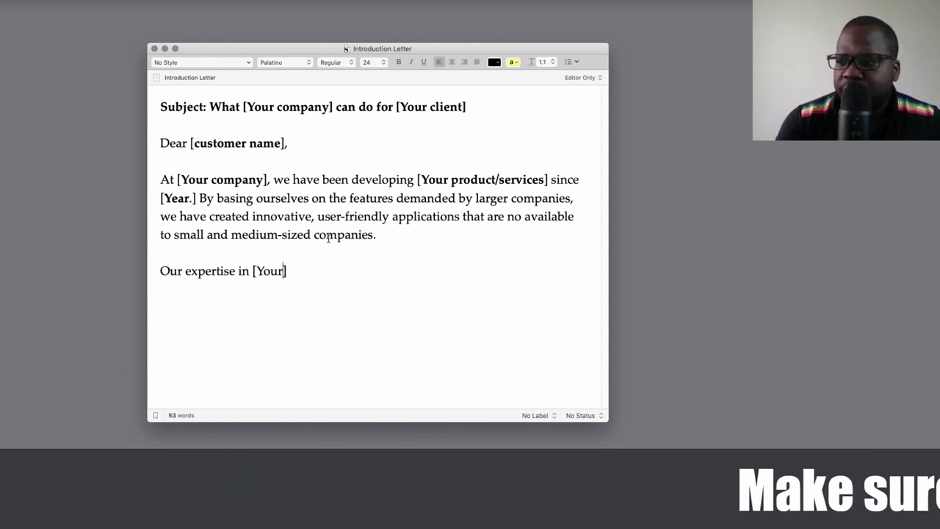
text( speci)
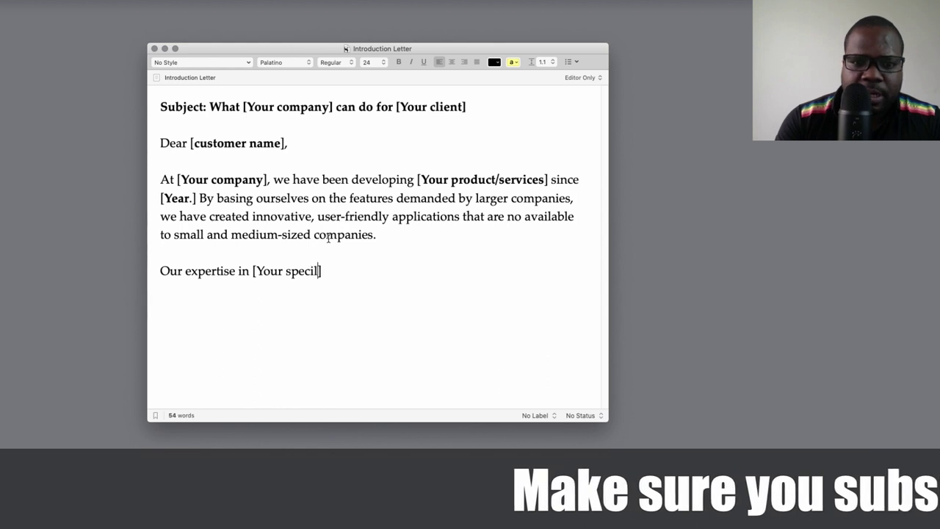
text(alities])
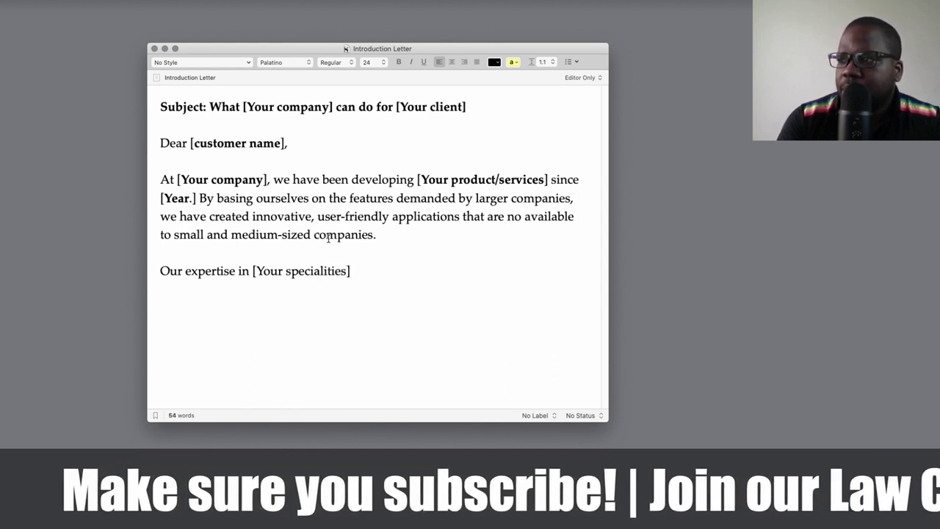
text( and in )
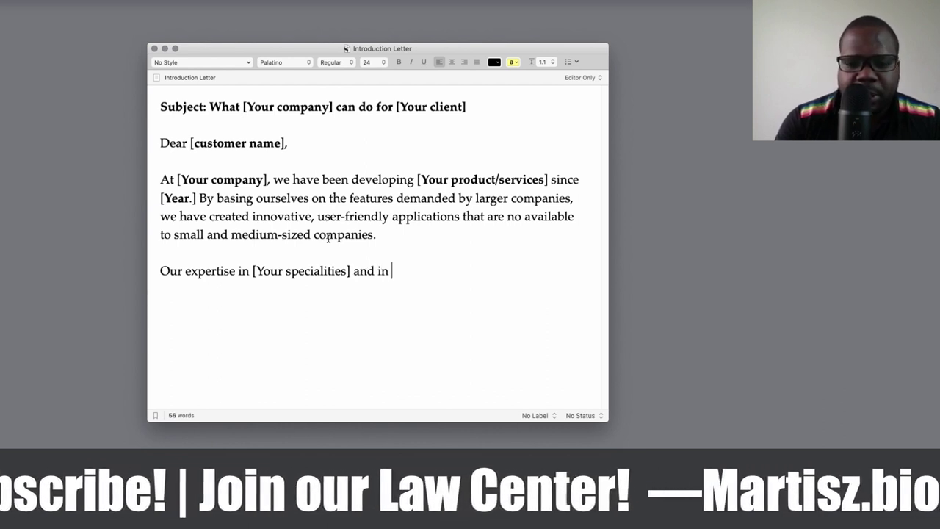
text([])
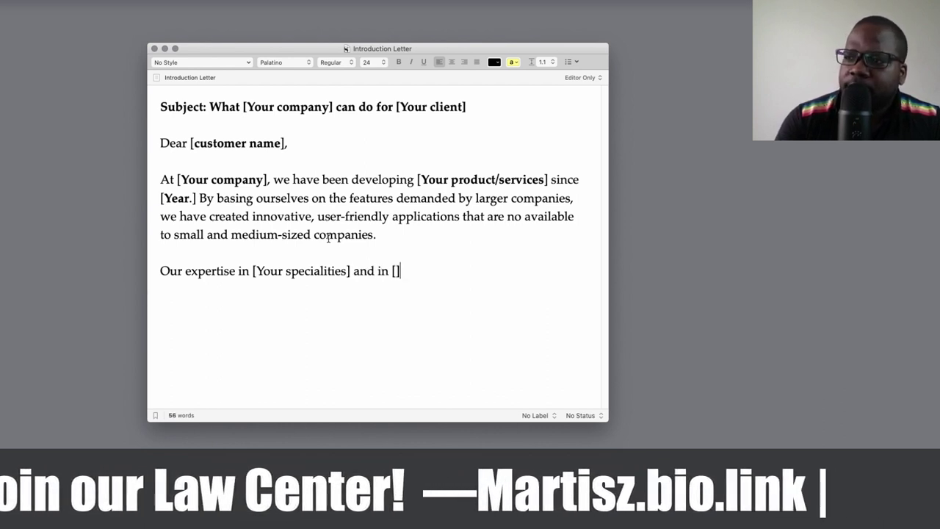
key(Left)
text(Indus)
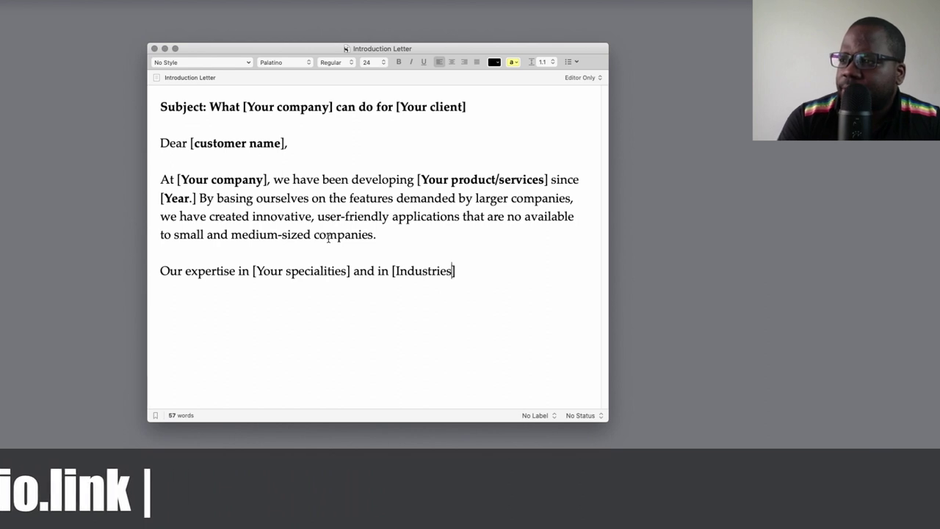
Bold 'Industries' and 'Your specialities', then return to the end of the line.
key(shift+Left)
key(shift+Left)
key(shift+Left)
key(shift+Left)
key(shift+Left)
key(shift+Left)
key(shift+Left)
key(shift+Left)
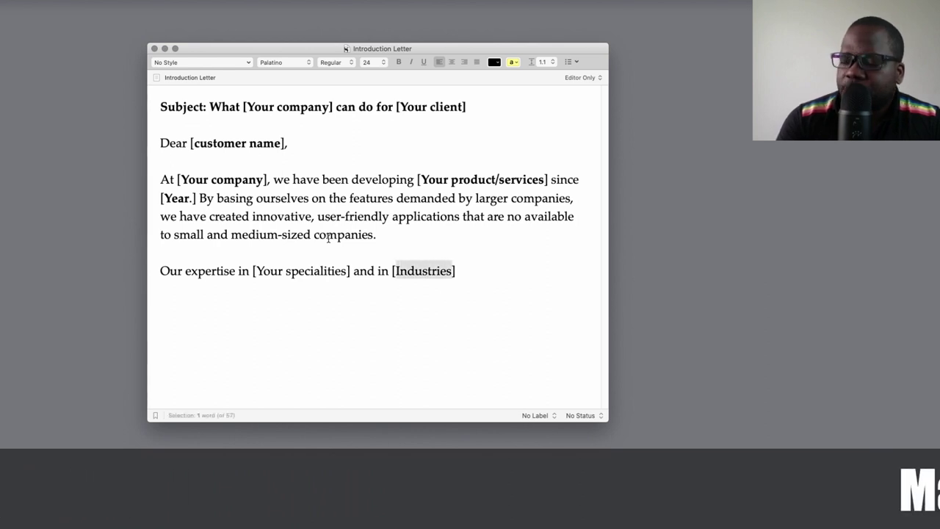
key(super+b)
key(Left)
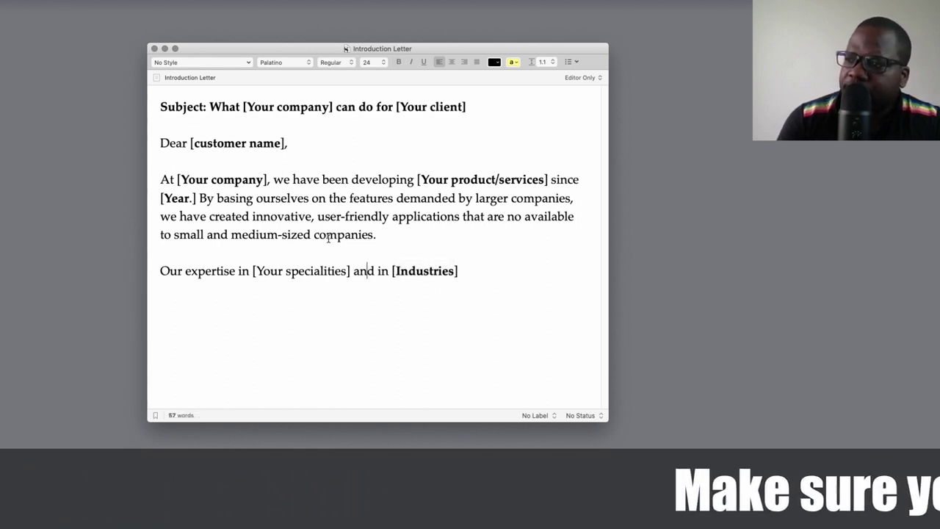
key(shift+Left)
key(shift+Left)
key(shift+Left)
key(shift+Left)
key(shift+Left)
key(shift+Left)
key(shift+Left)
key(shift+Left)
key(shift+Left)
key(shift+Left)
key(shift+Left)
key(shift+Left)
key(shift+Left)
key(shift+Left)
key(shift+Left)
key(shift+Left)
key(shift+Left)
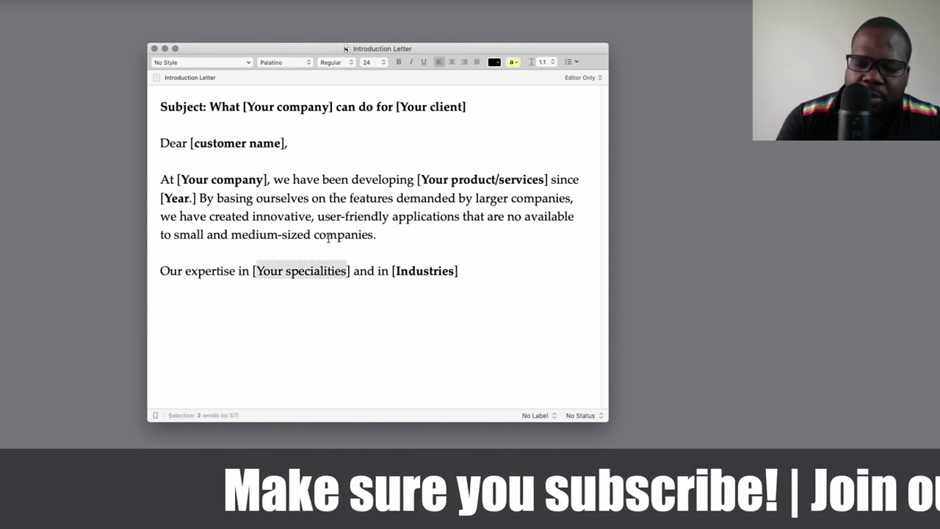
key(super+b)
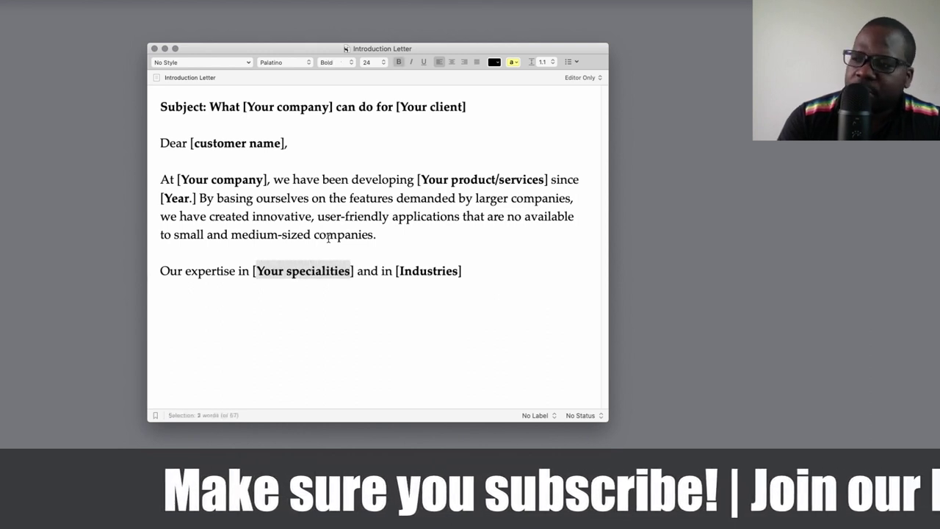
click(496, 270)
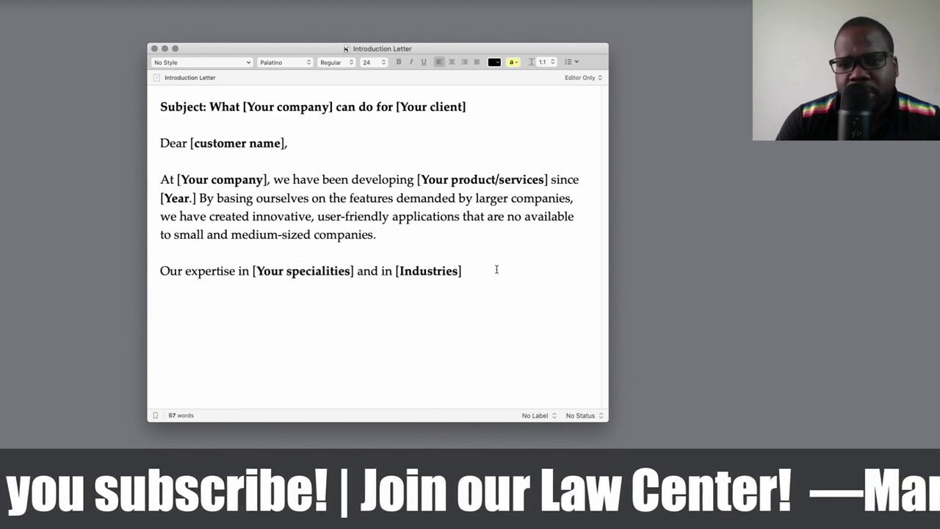
Continue with '…develop solutions that answer the needs of today's clients. These solitions allow you to:'.
text(pro)
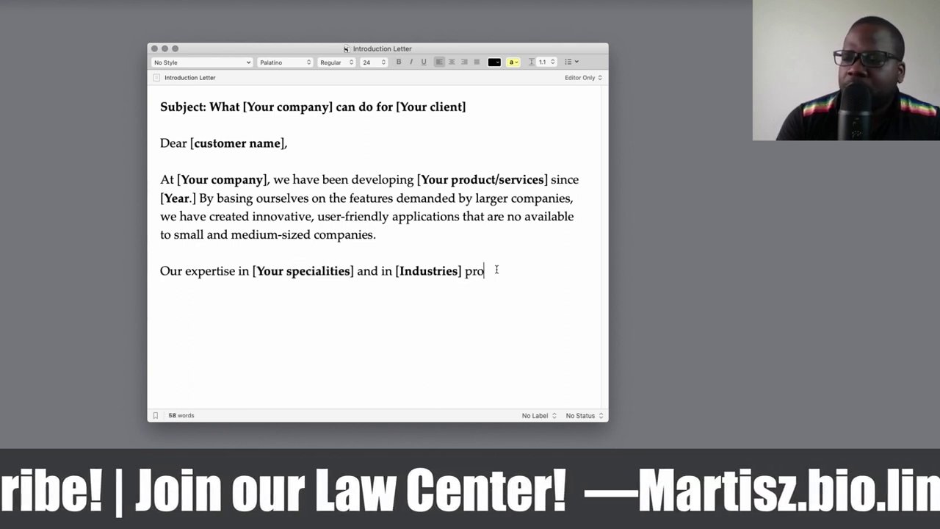
text(vided us)
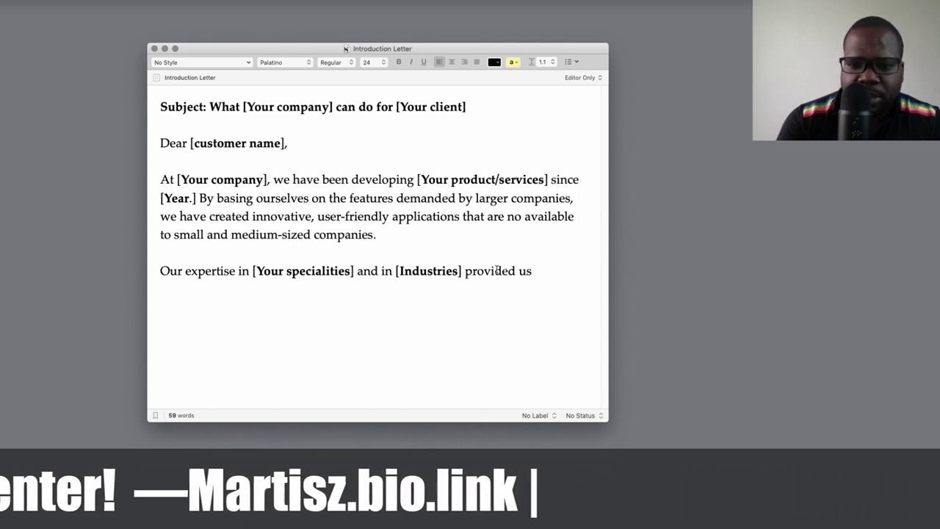
text( with)
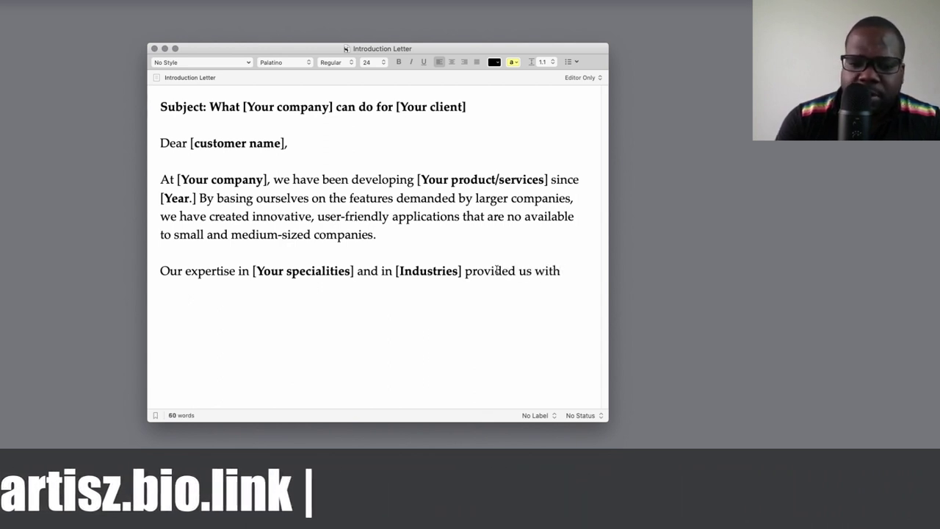
text( the knowle)
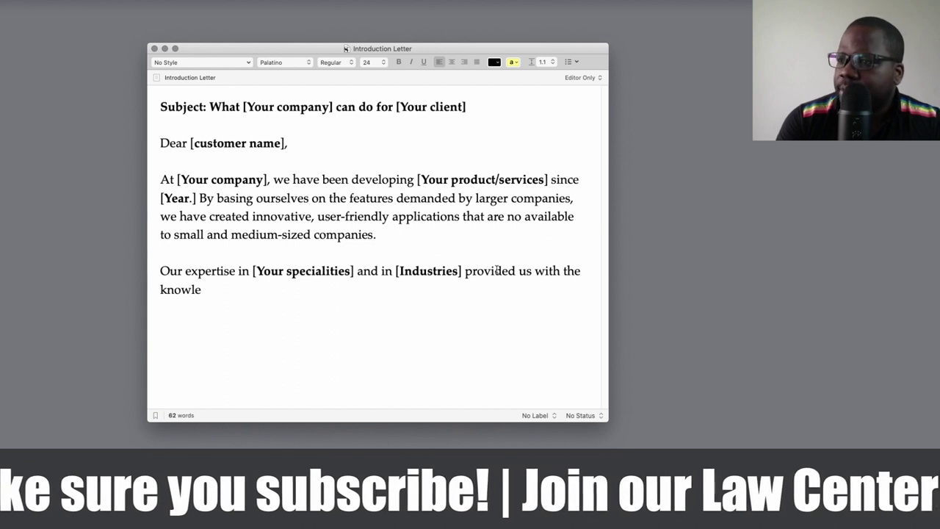
text(g)
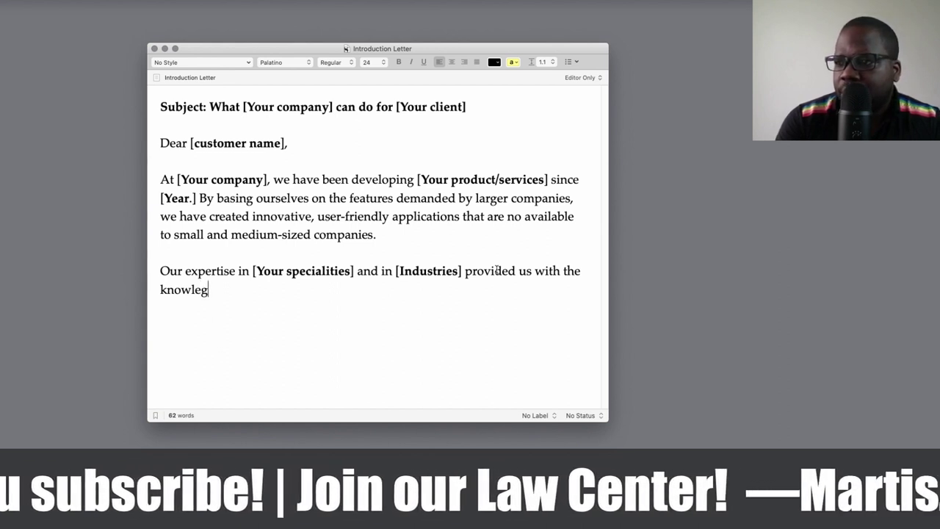
key(BackSpace)
text(dge to devel)
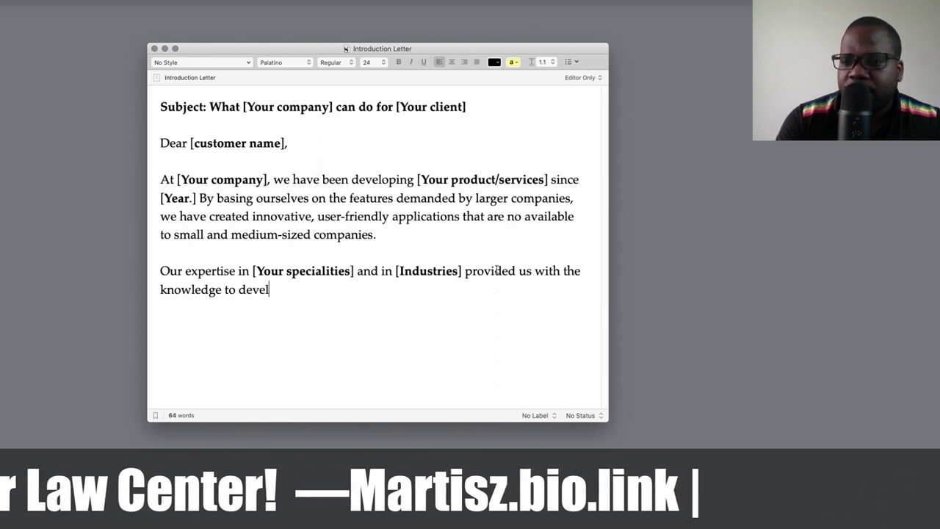
text(op solution)
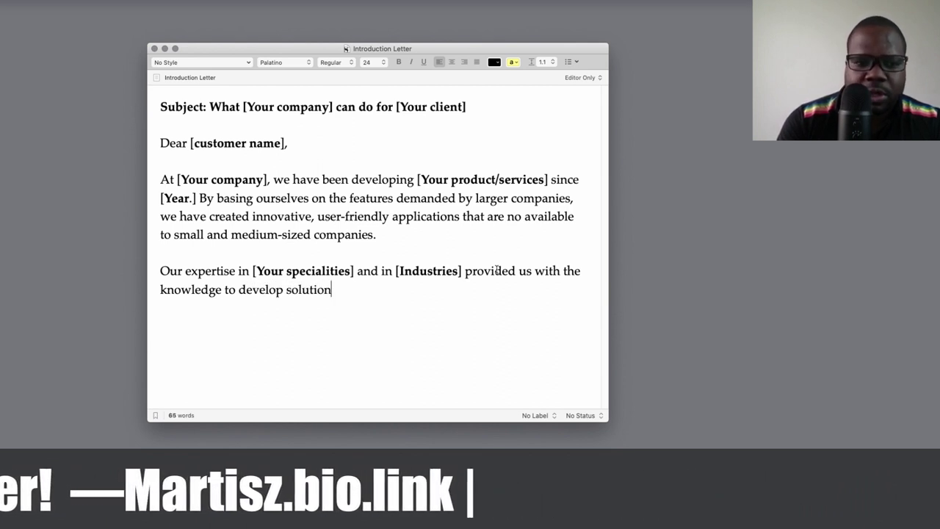
text(s that answe)
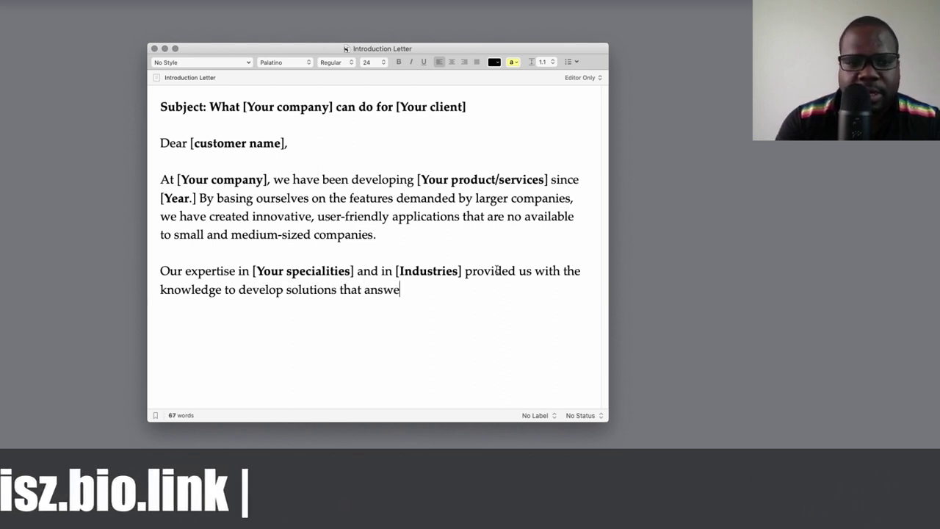
text(r the needs of t)
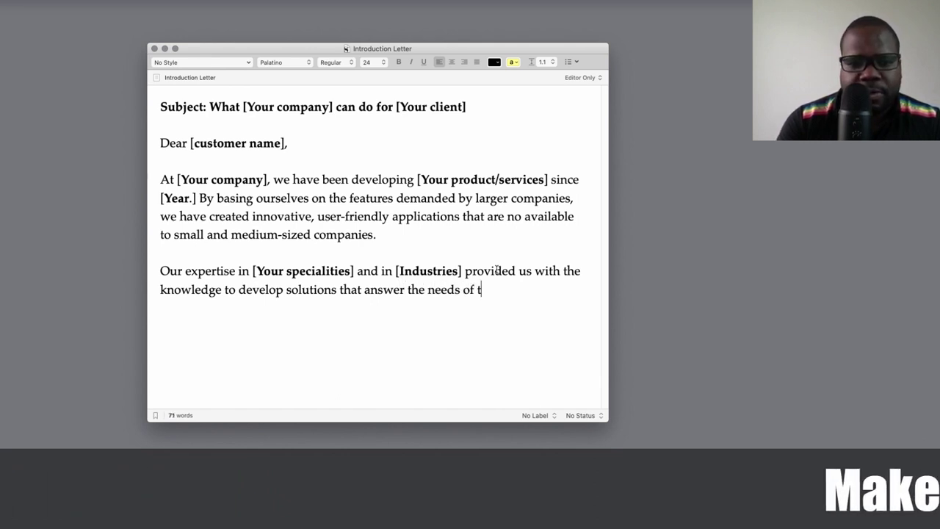
key(BackSpace)
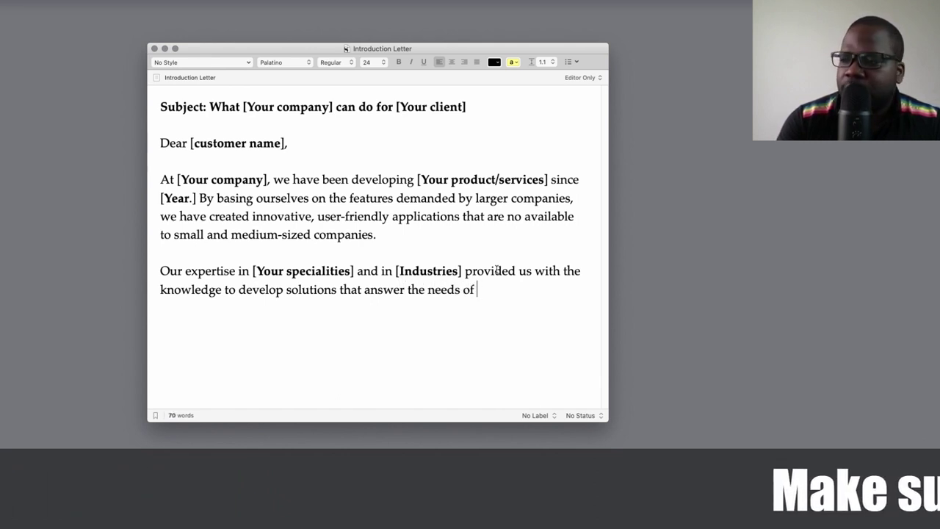
text(today)
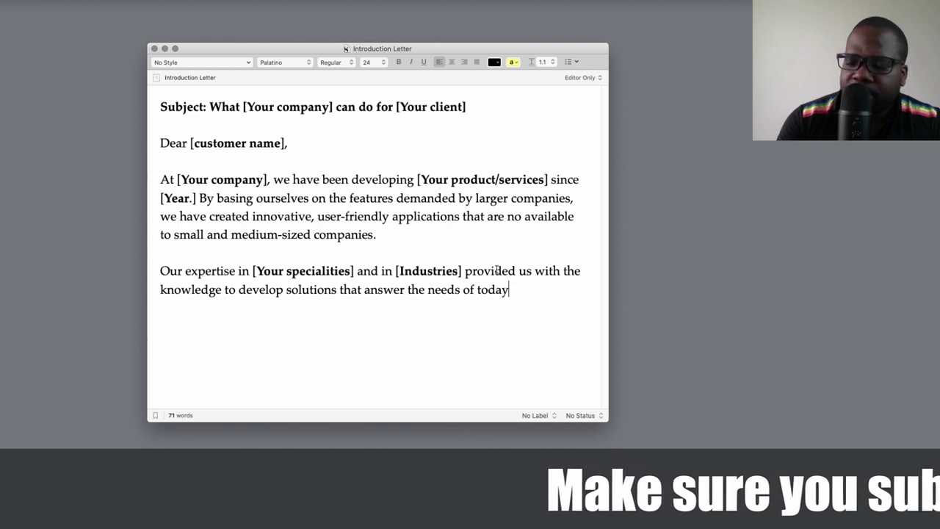
text('s clients.)
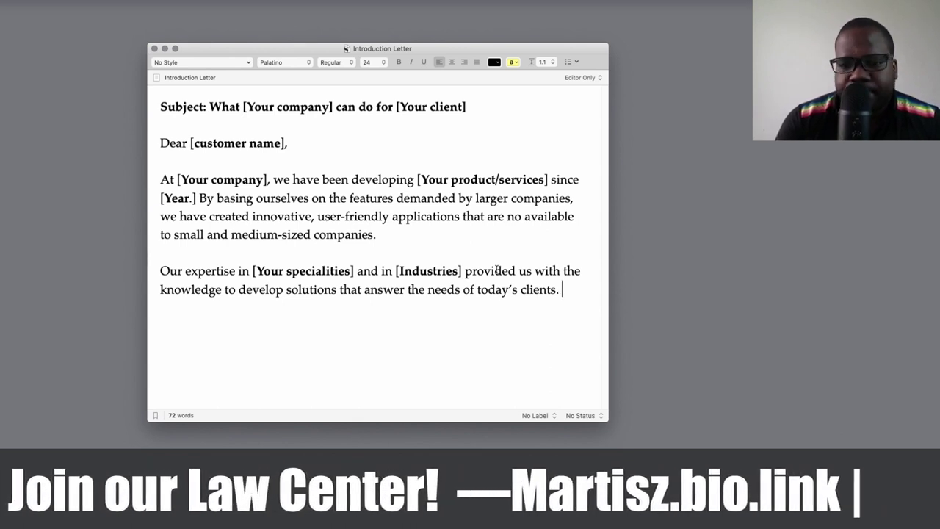
text(These solit)
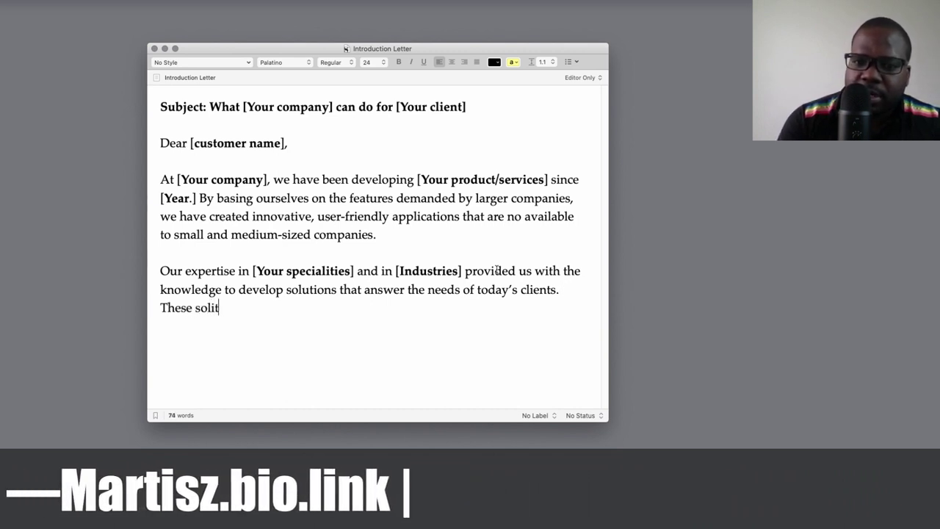
text(ions allow you to:)
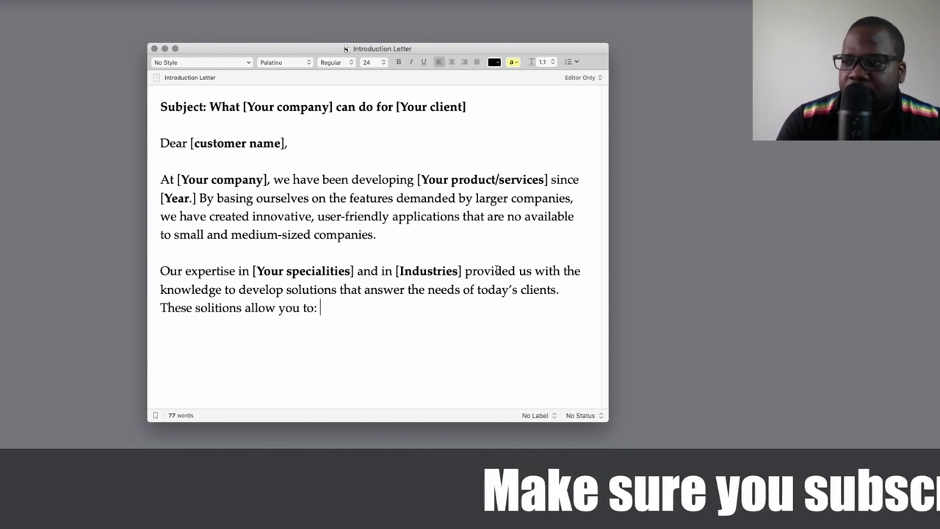
Add dash items 'Increase productivity', 'Reduce the operating costs' and 'Increase customer satisfaction'.
key(Return)
text(-)
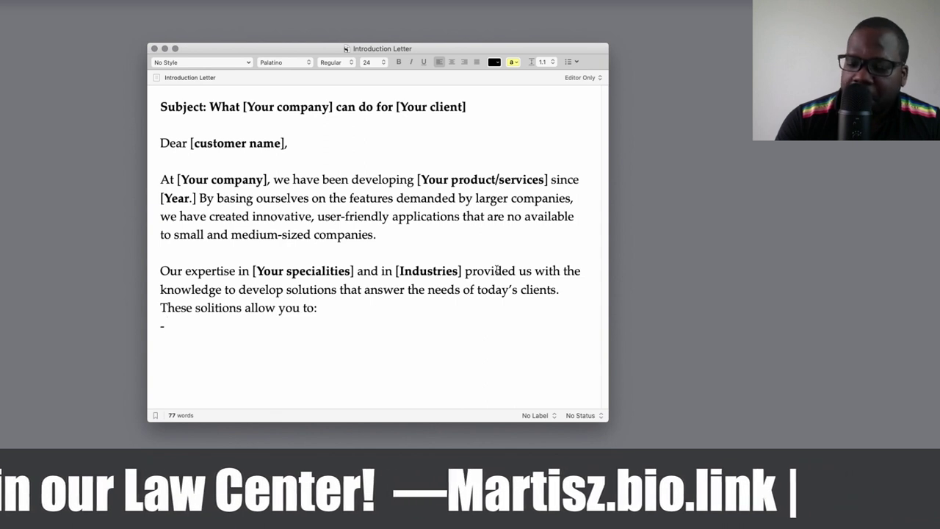
text(incr)
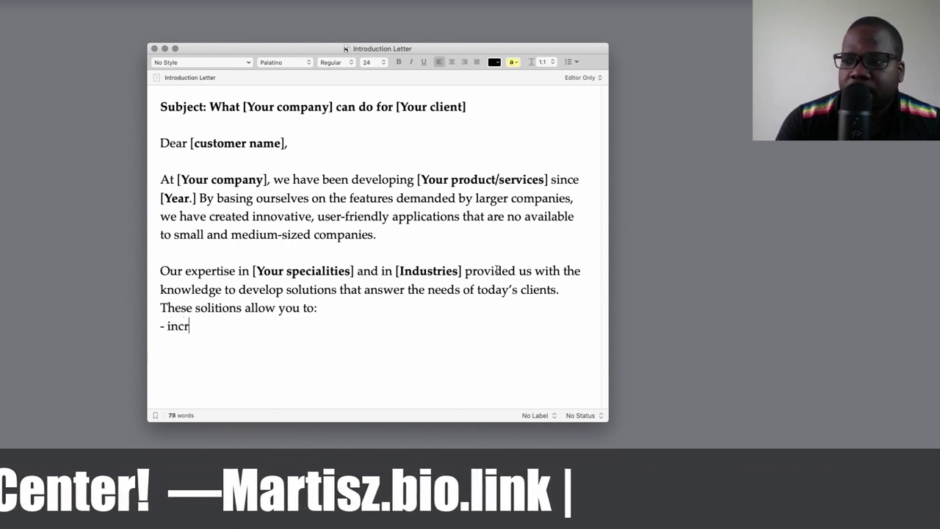
text(ease productivity)
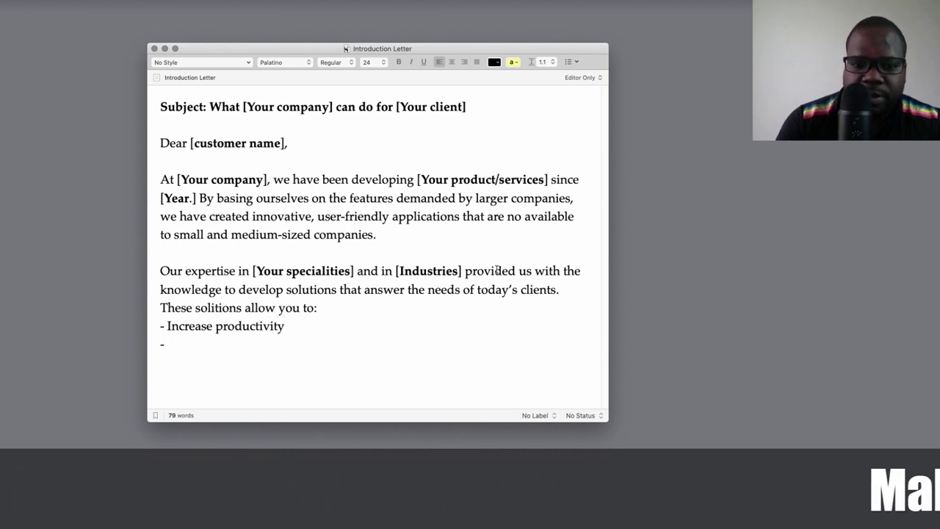
text( r)
text(educe the p)
text(e)
key(BackSpace)
key(BackSpace)
text(o)
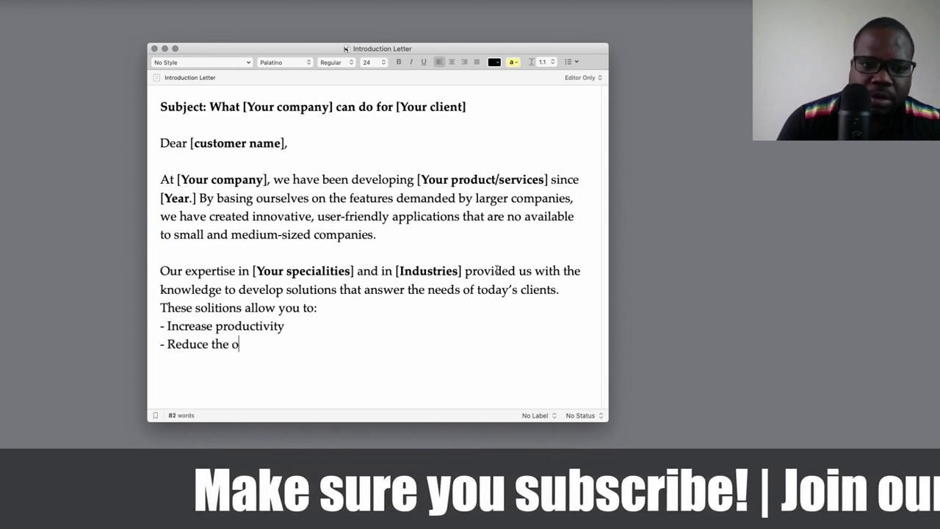
text(perating cos)
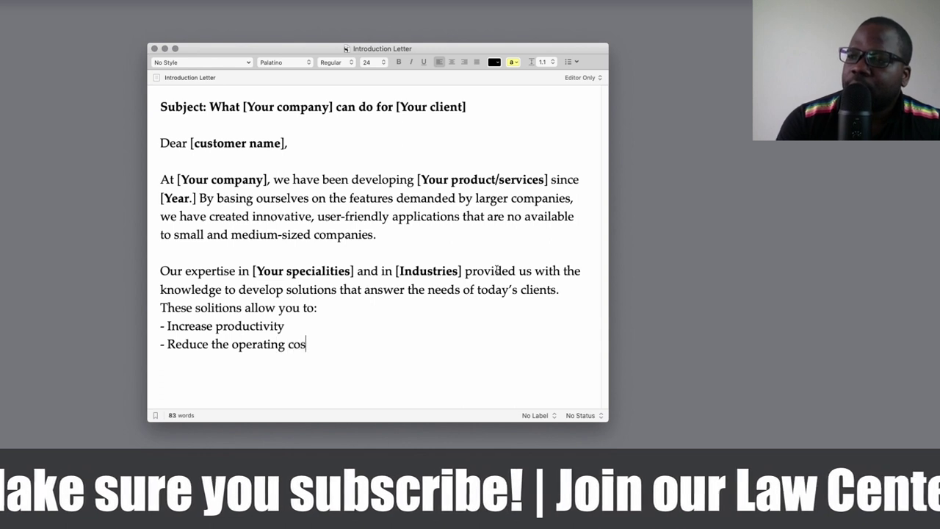
text(ts)
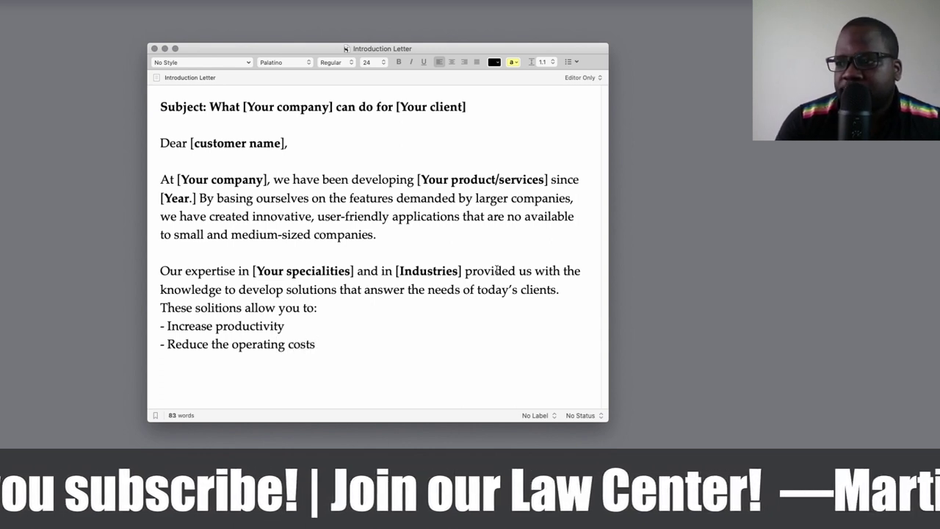
key(Return)
text(- increa)
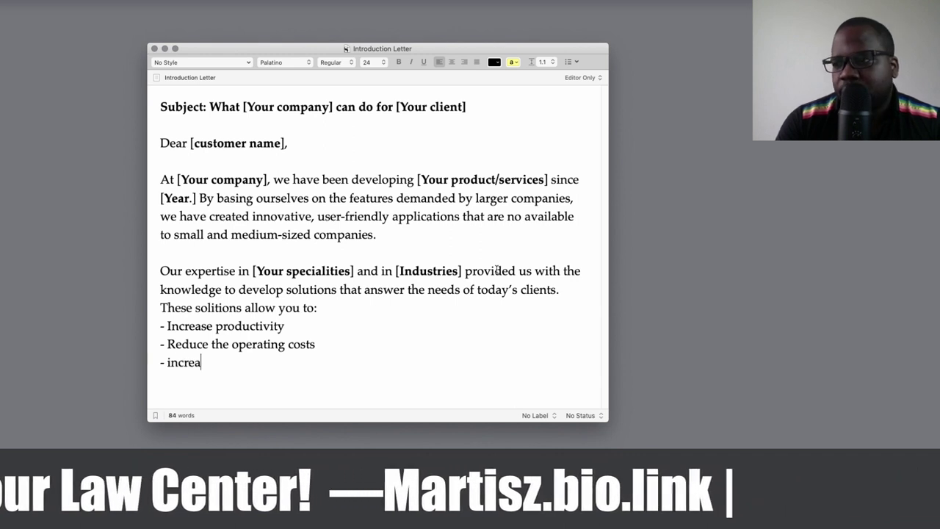
text(se c)
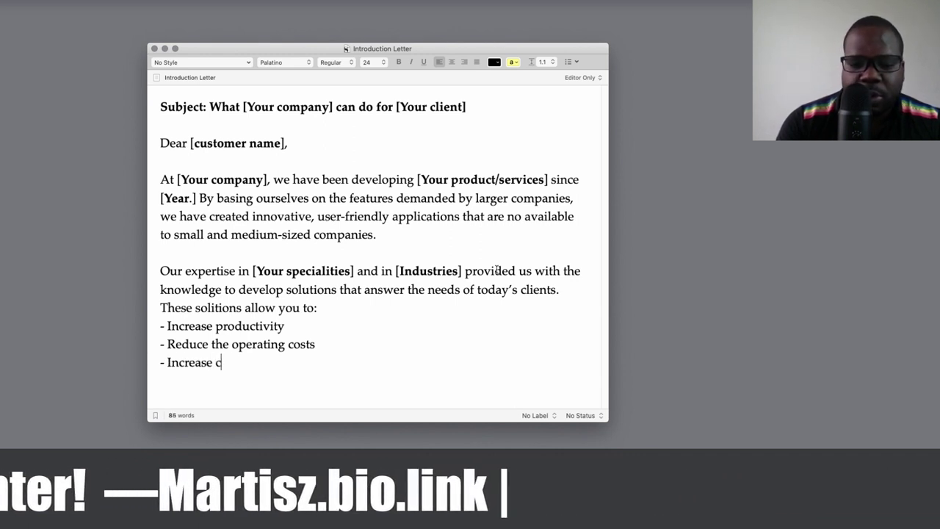
text(ustomer satisfaction)
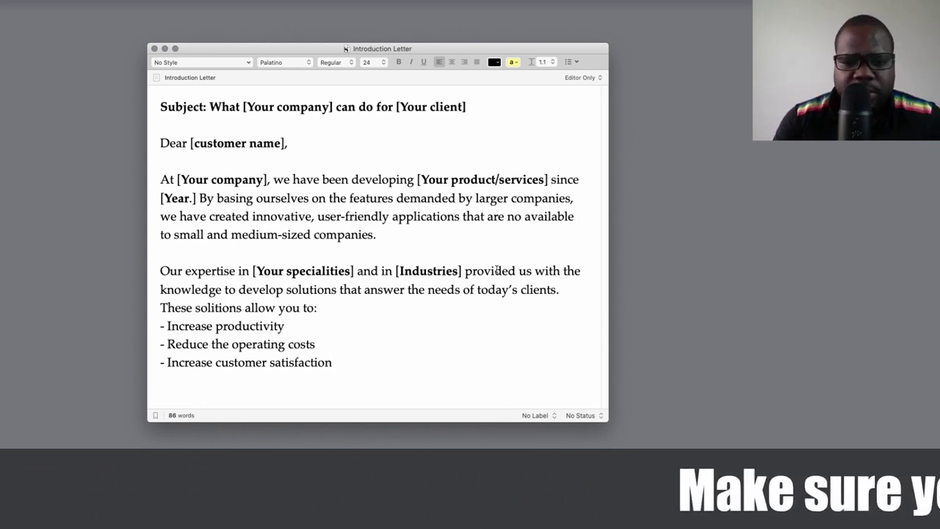
Add an empty line after the 'Increase customer satisfaction' item.
key(Return)
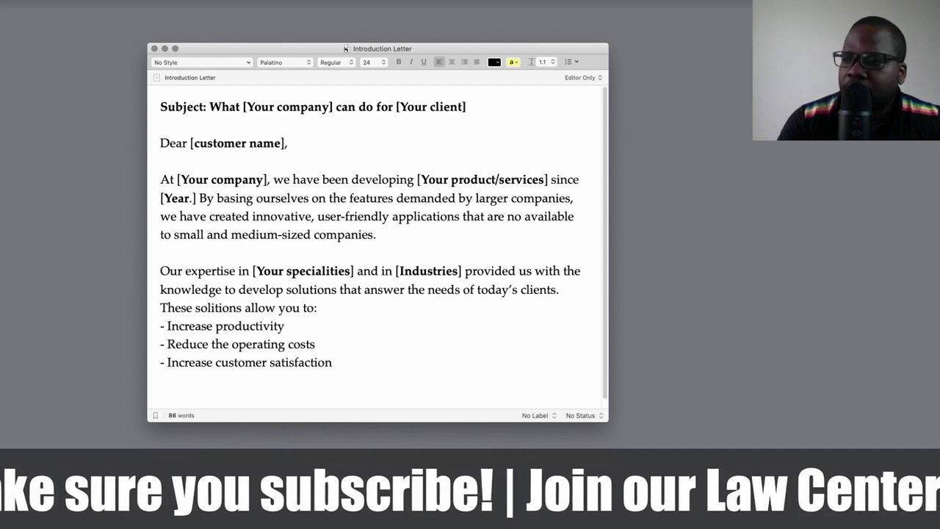
Type 'Please take a few minutes to read the enclosed documents. See how', fixing the 'envlode' typo.
text(Please ta)
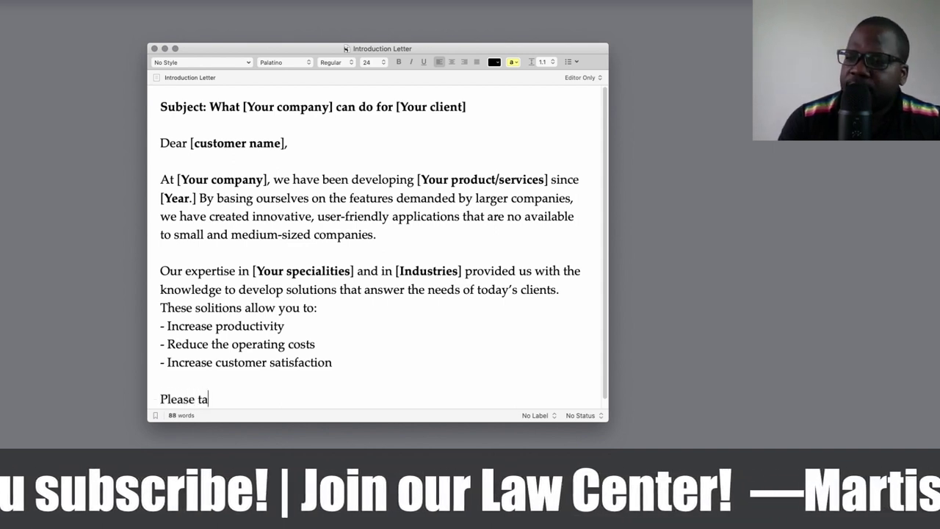
text(ke a few m)
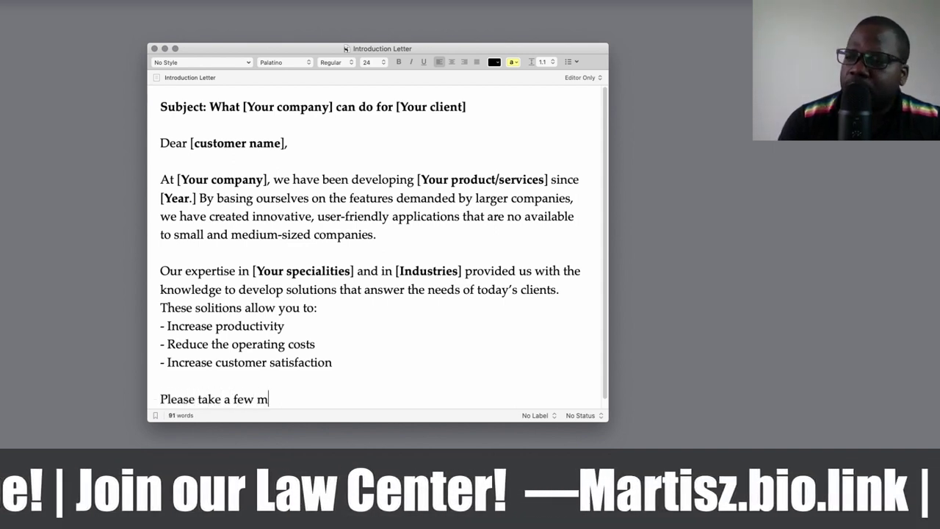
text(inutes to )
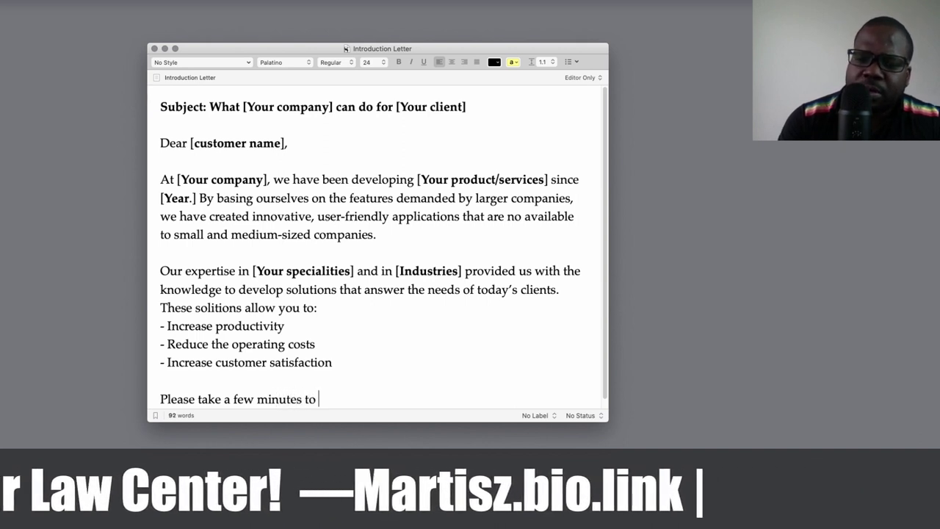
text(read the envl)
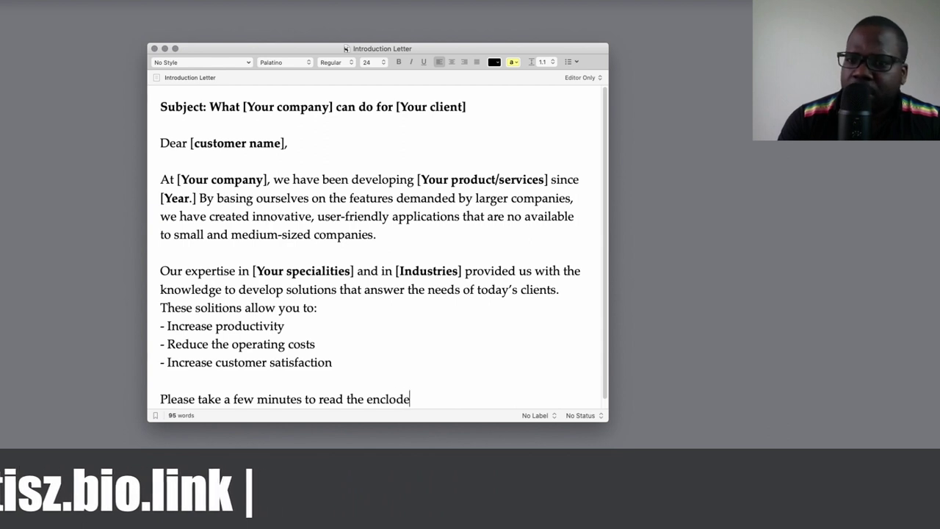
text(ode)
key(BackSpace)
key(BackSpace)
text(sed documents)
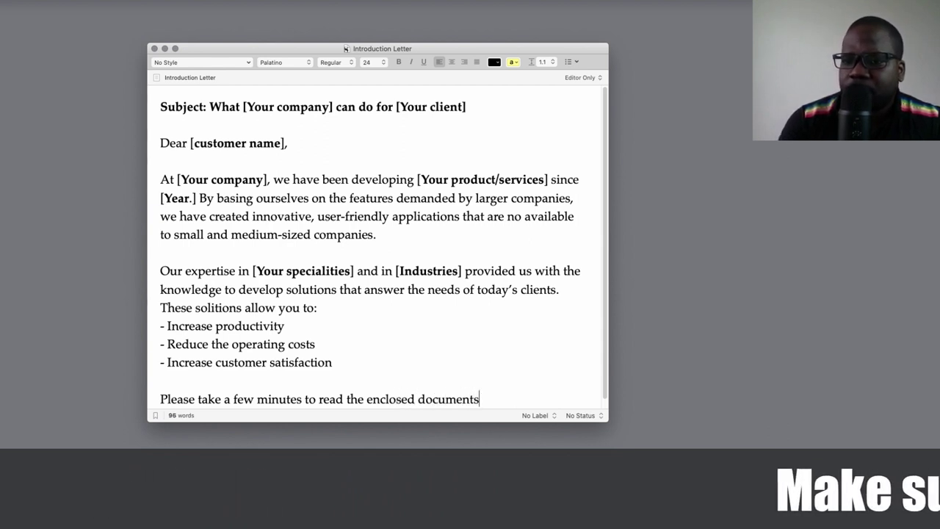
text(. See how)
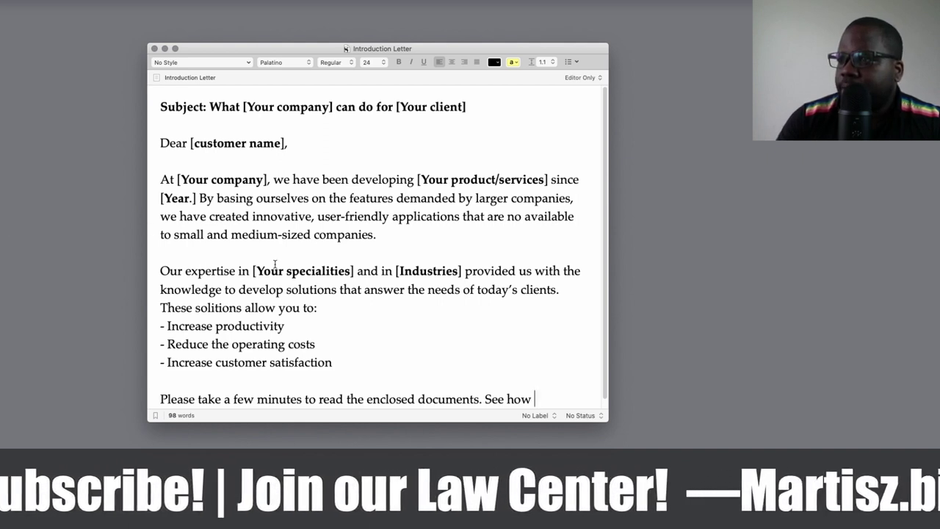
Copy the bold [Your company] placeholder and paste it after 'See how', followed by 's.
drag(265, 179, 177, 180)
key(super+c)
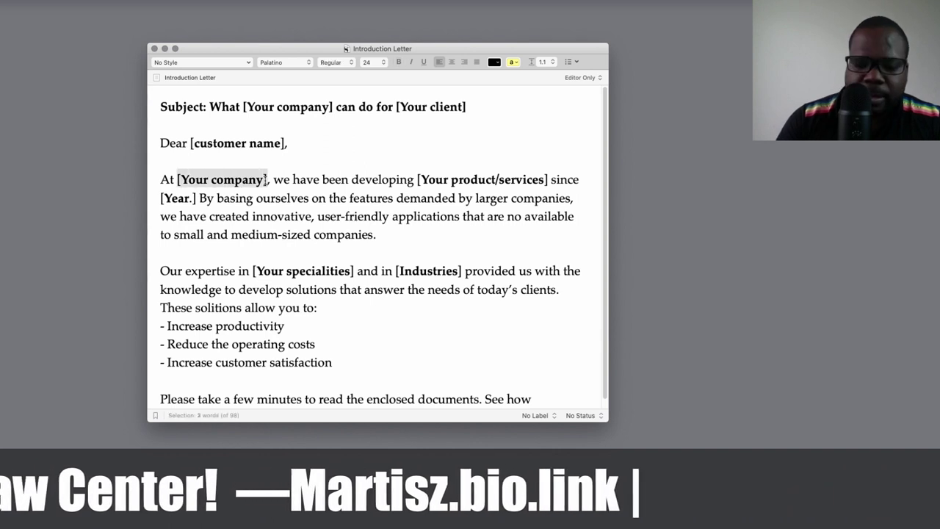
scroll(428, 247, down, 1)
click(548, 383)
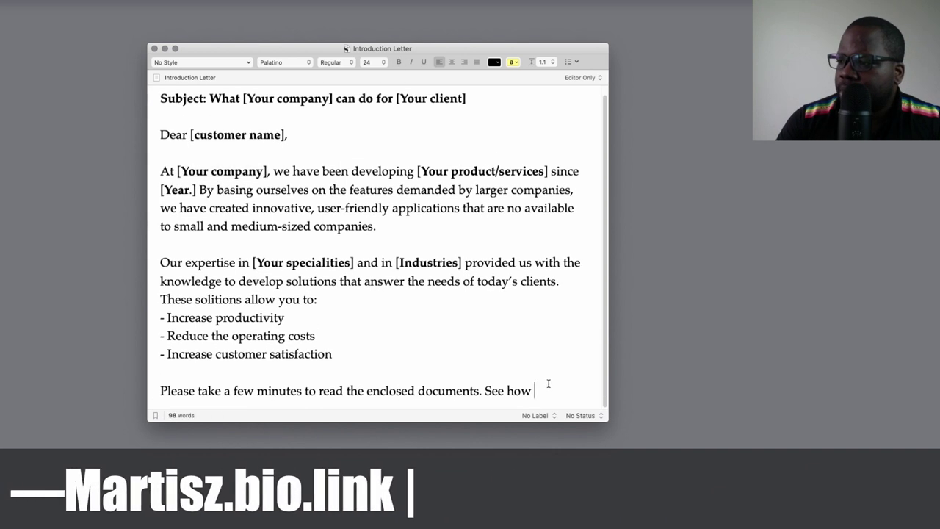
key(super+v)
text(')
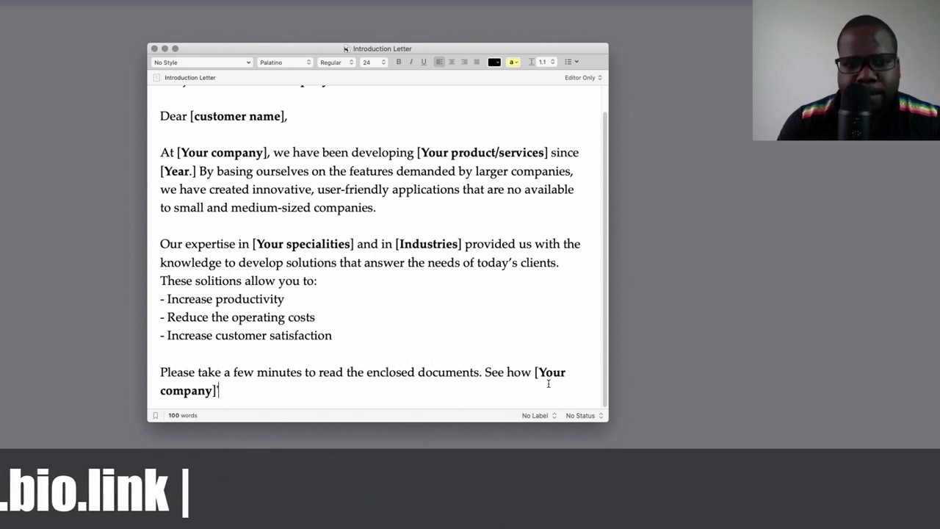
text(s)
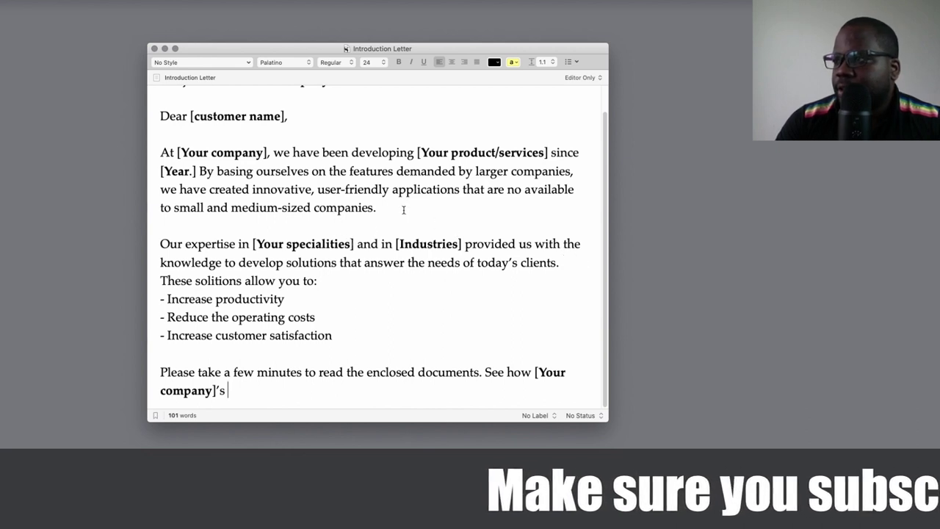
Paste the bold [Your product/services] placeholder after "company]'s".
click(547, 152)
key(shift+Left)
key(shift+Left)
key(shift+Left)
key(shift+Left)
key(shift+Left)
key(shift+Left)
key(shift+Left)
key(shift+Left)
key(shift+Left)
key(shift+Left)
key(shift+Left)
key(shift+Left)
key(shift+Left)
key(shift+Left)
key(shift+Left)
key(shift+Left)
key(shift+Left)
key(shift+Left)
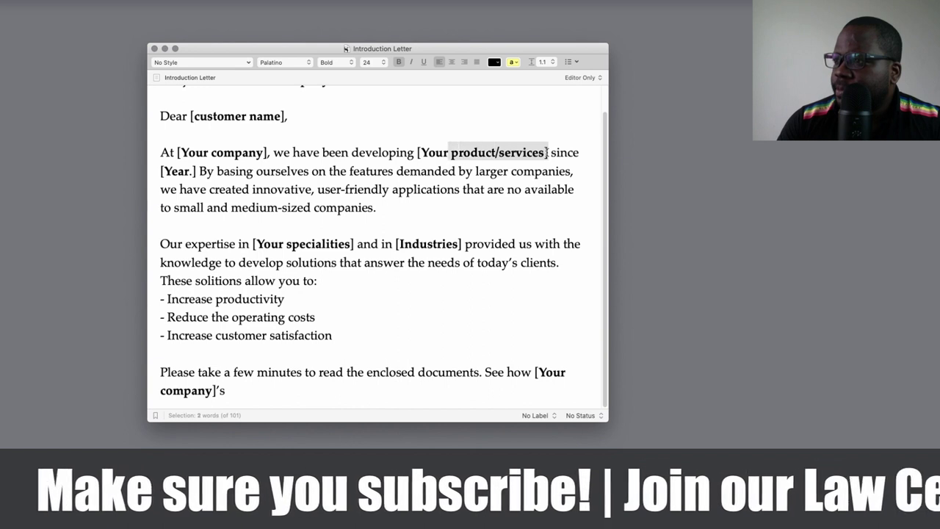
key(shift+Left)
key(shift+Left)
key(shift+Left)
key(shift+Left)
key(shift+Left)
key(super+c)
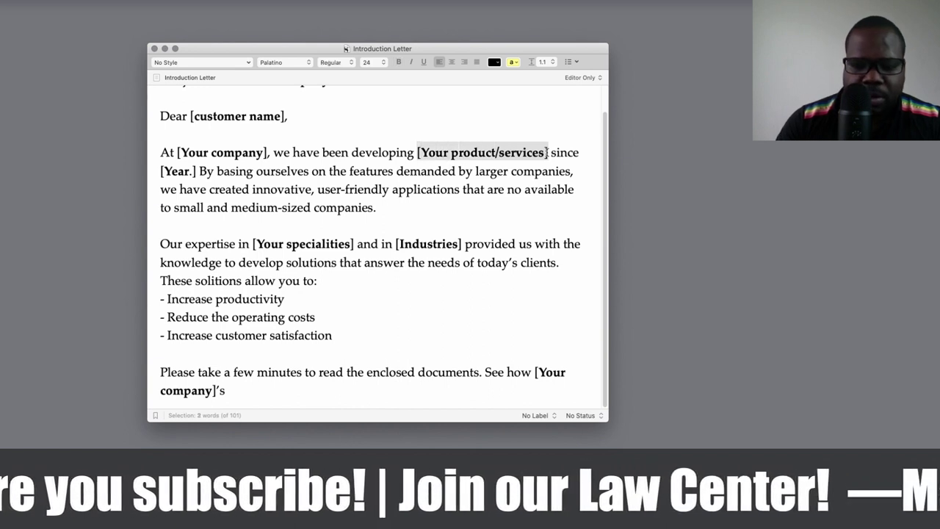
click(316, 394)
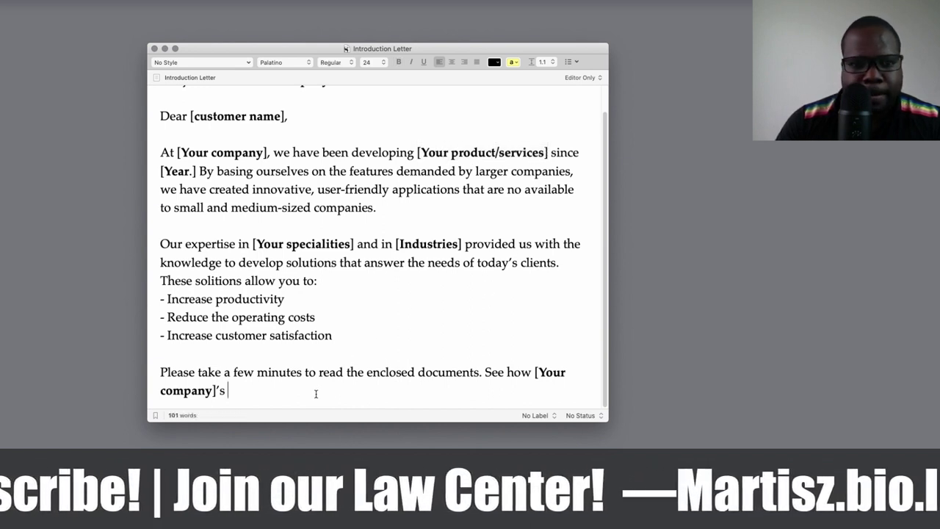
key(super+v)
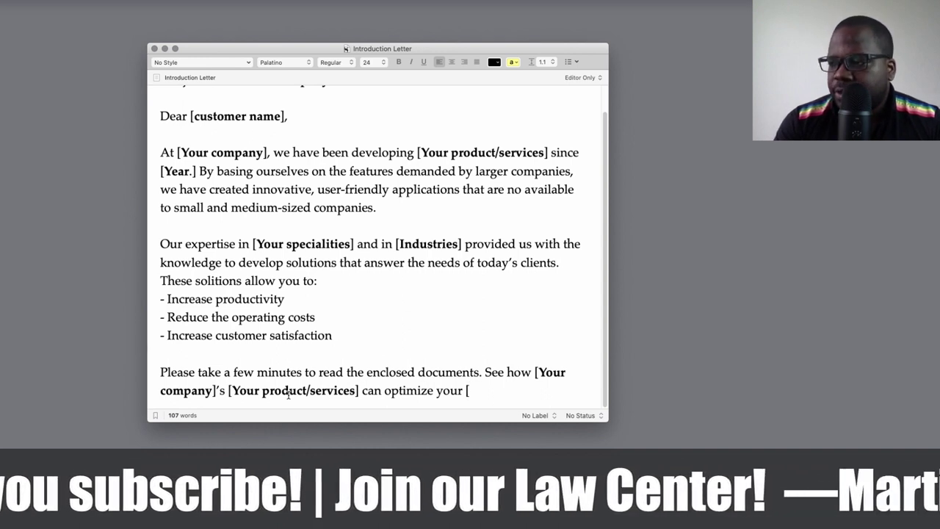
Type the [Departments/processes] placeholder and make it bold.
text(Dep)
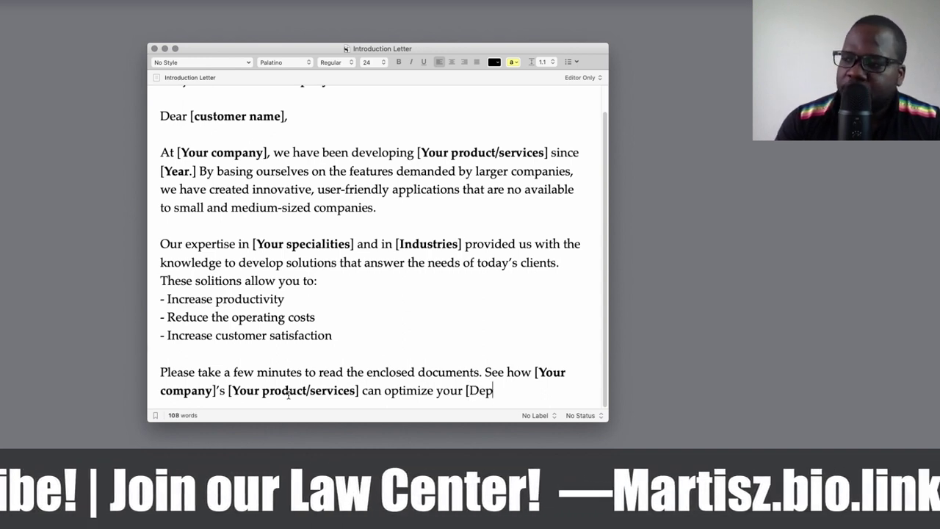
text(art)
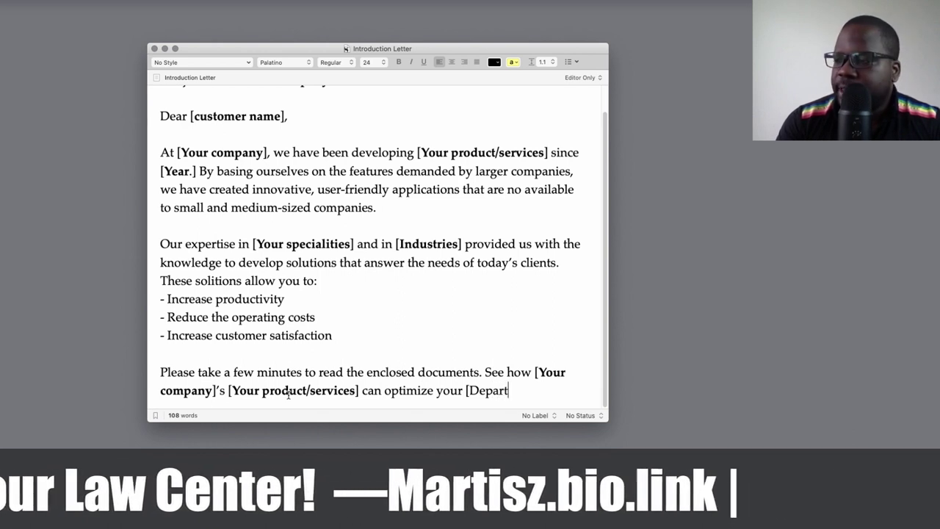
text(ments)
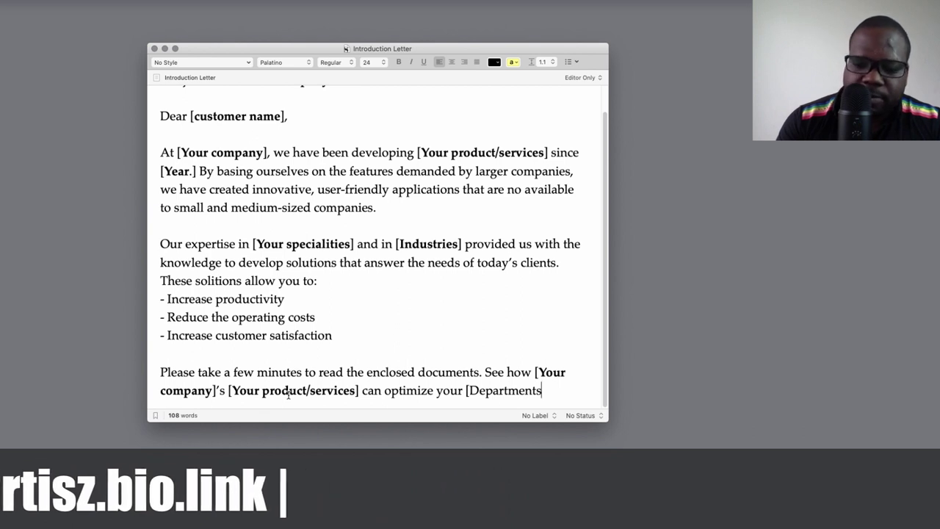
text(/proces)
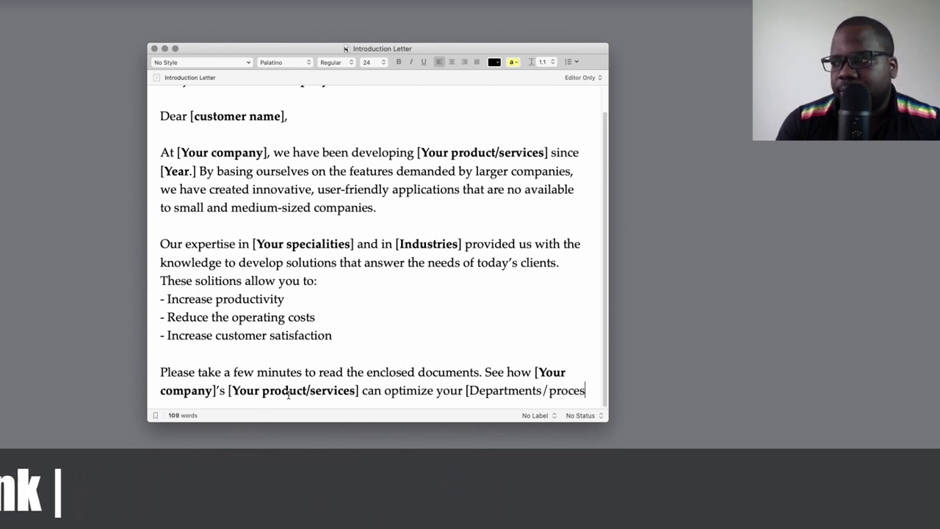
text(ses)
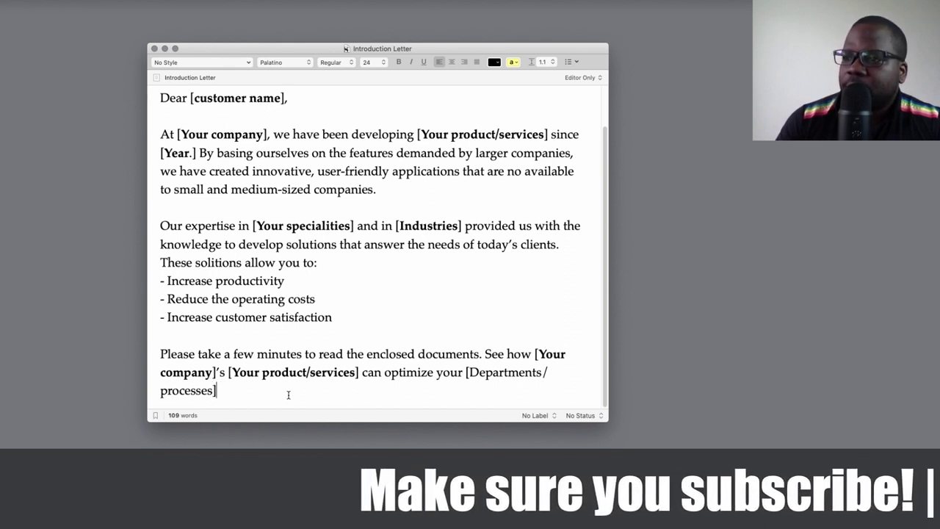
key(shift+Left)
key(shift+Left)
key(shift+Left)
key(shift+Left)
key(shift+Left)
key(shift+Left)
key(shift+Left)
key(shift+Left)
key(shift+Left)
key(shift+Left)
key(shift+Left)
key(shift+Left)
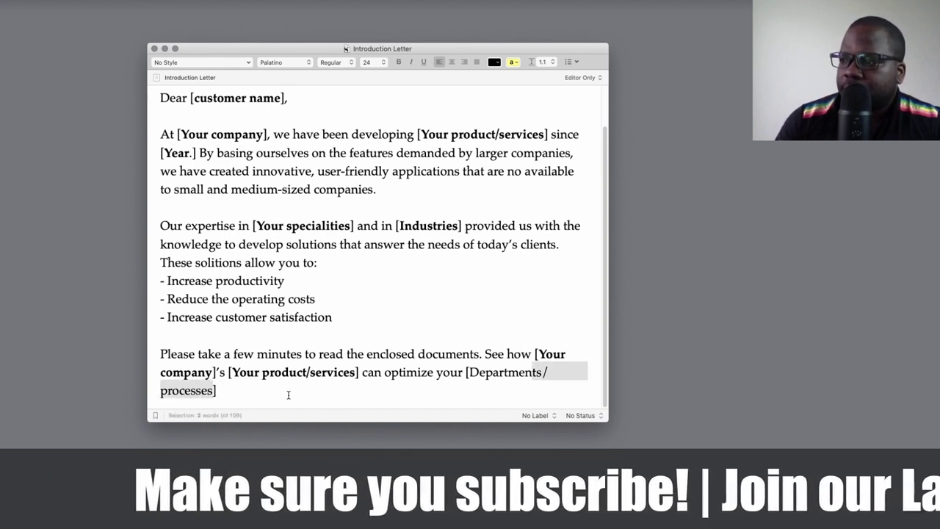
key(shift+Left)
key(shift+Left)
key(shift+Left)
key(shift+Left)
key(shift+Left)
key(shift+Left)
key(shift+Left)
key(shift+Left)
key(shift+Left)
key(shift+Left)
key(super+b)
key(Right)
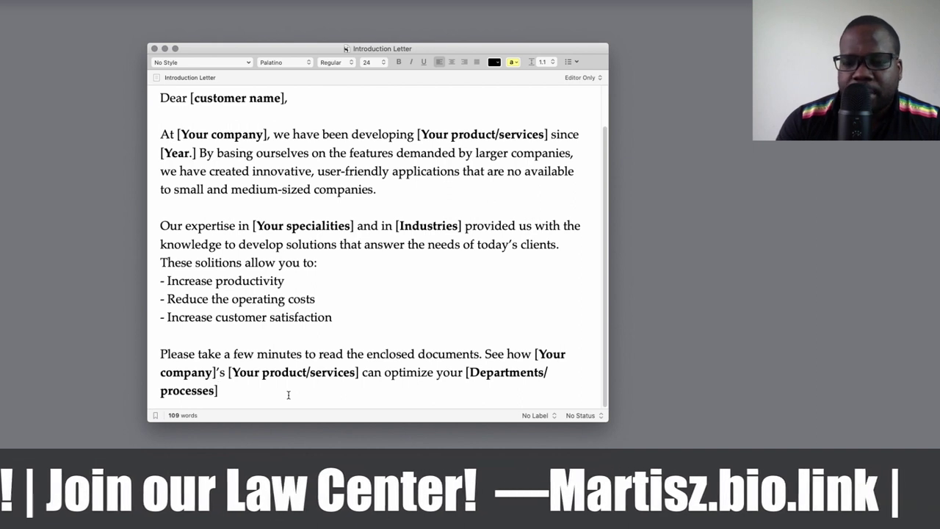
End the paragraph with 'we can disucss in details how we can help you.' and start a new paragraph.
text(. I)
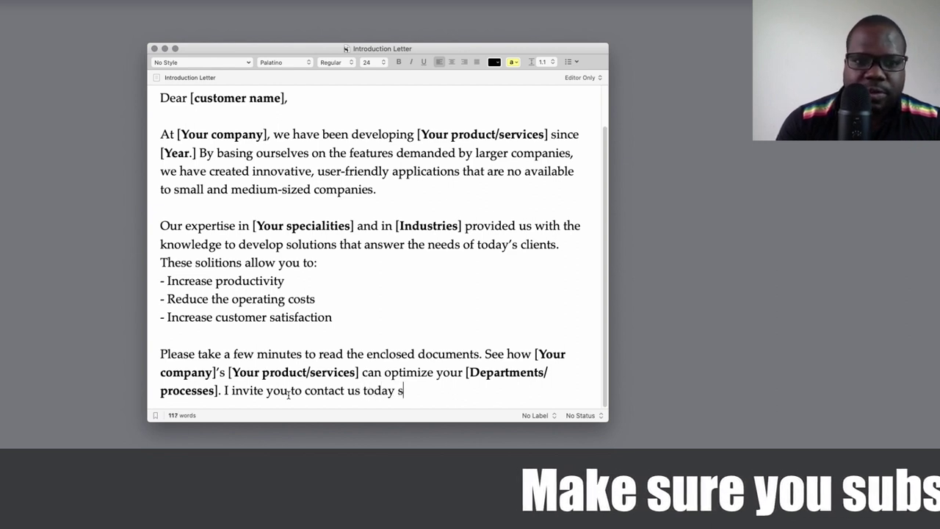
text(we can disucs)
text(s in de)
text(tails how)
text( we can)
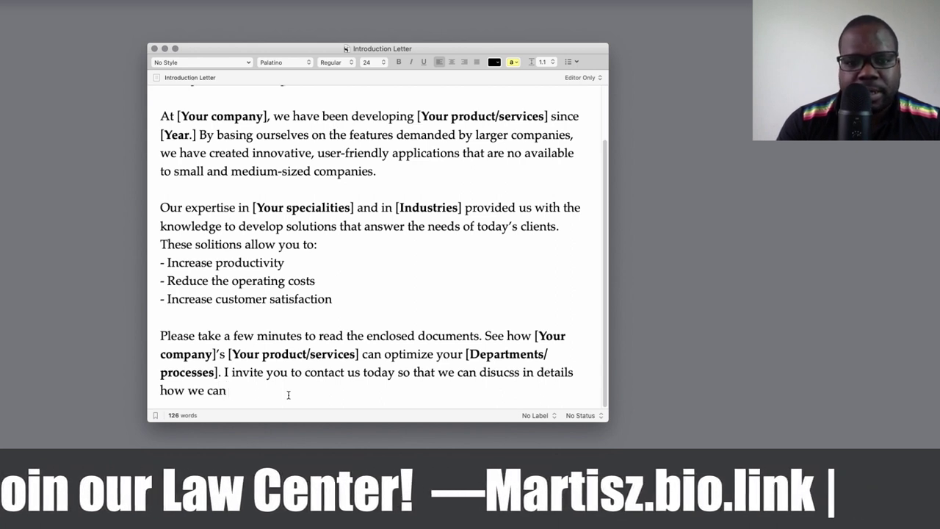
text( help you.)
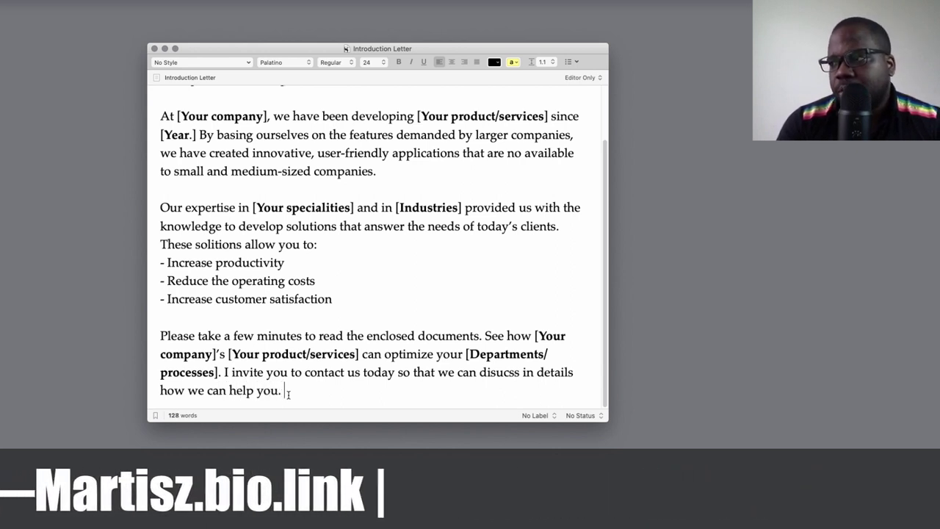
key(Return)
key(Return)
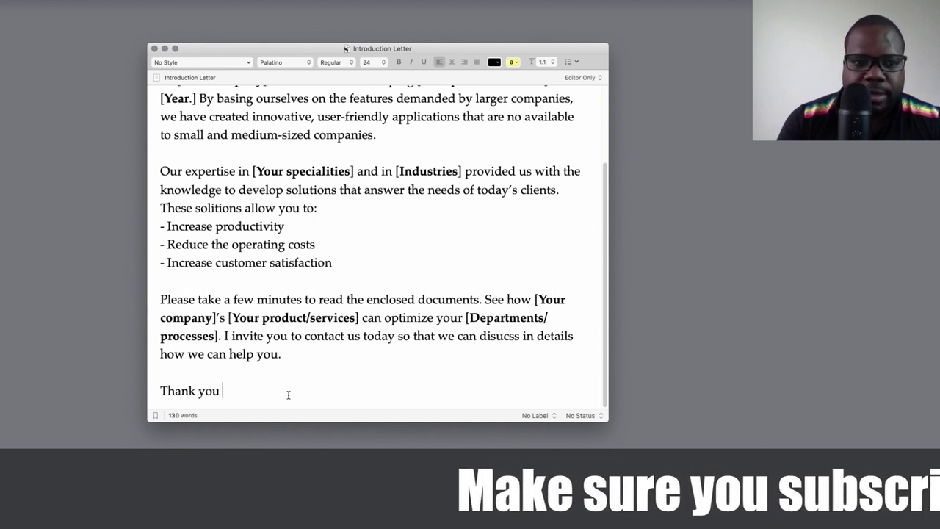
Type 'Thank you of interest that you have shown in' on the closing line.
text(Thank you of in)
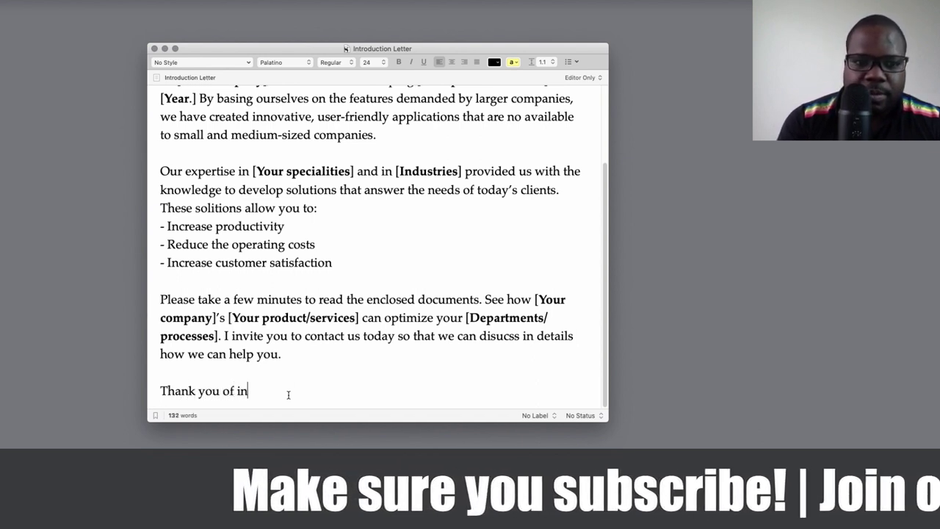
text(terest th)
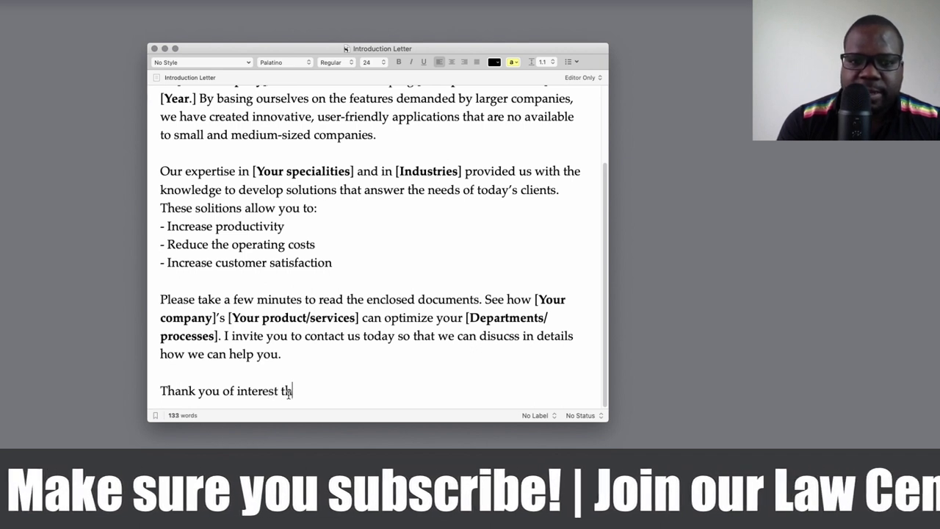
text(at you h)
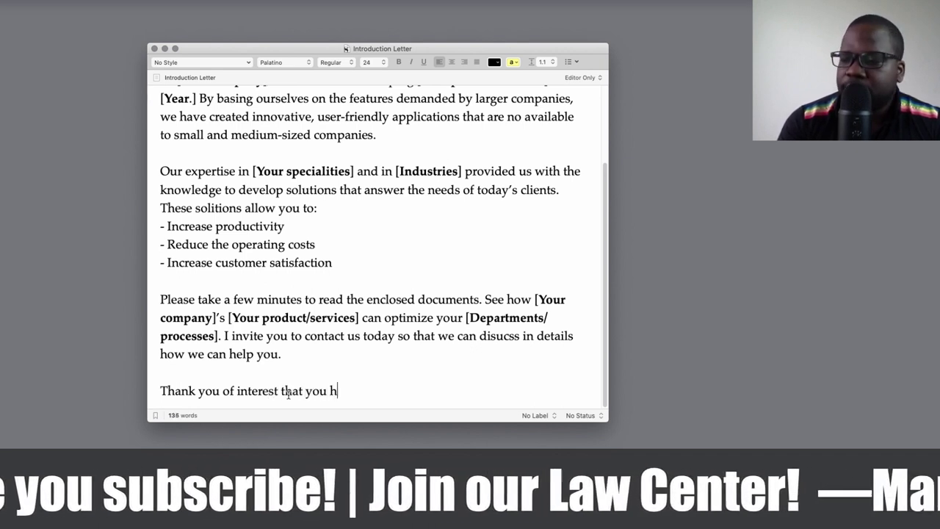
text(ave sho)
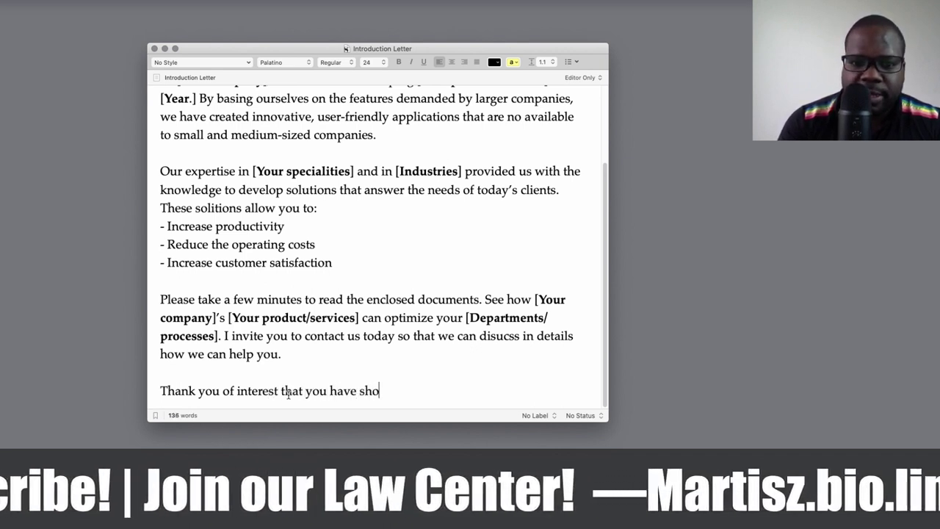
text(wn in)
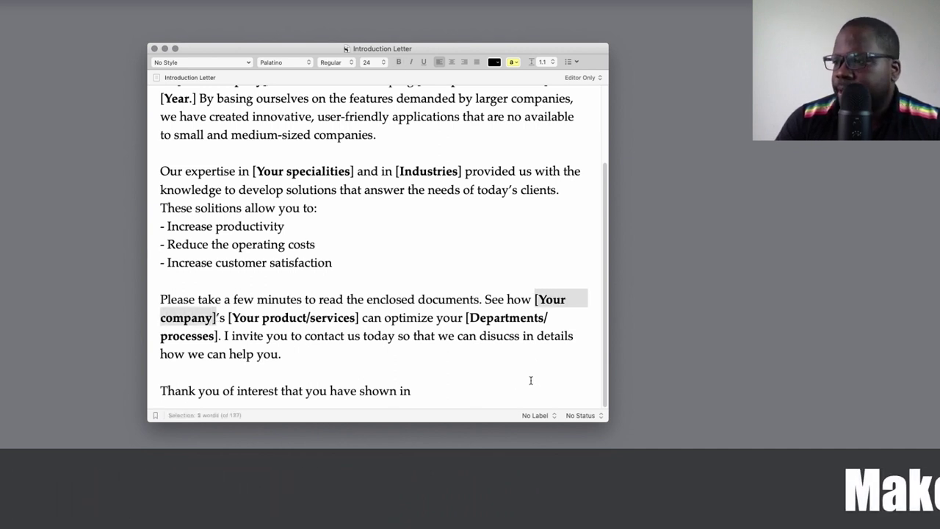
click(499, 389)
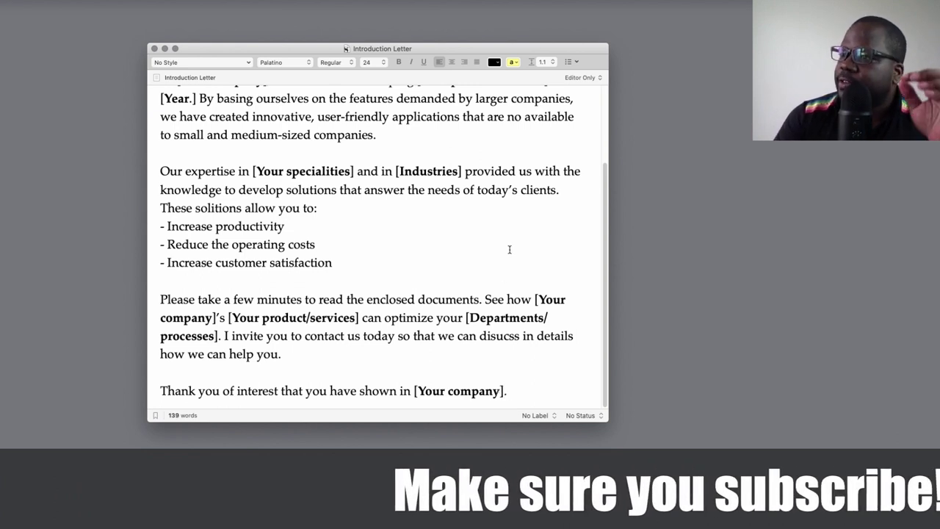
scroll(507, 250, up, 3)
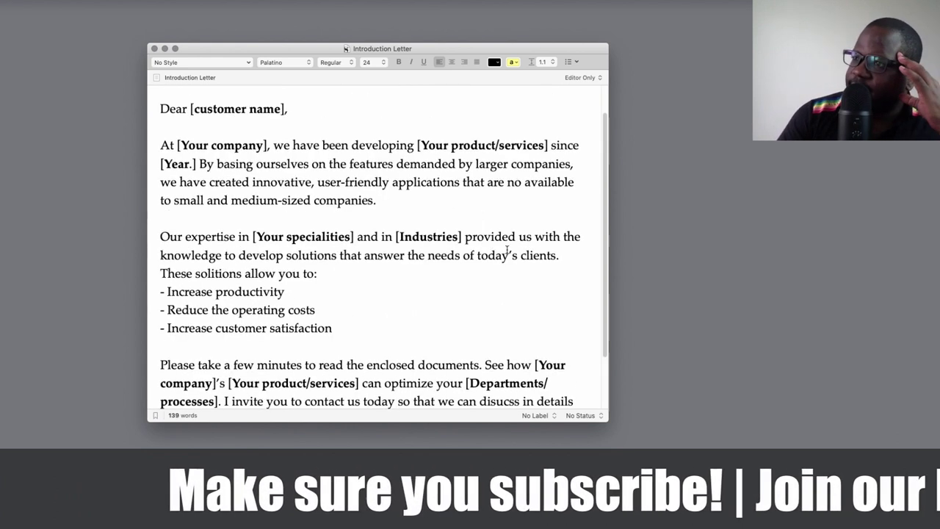
scroll(507, 250, up, 1)
scroll(507, 250, down, 3)
scroll(507, 249, up, 2)
scroll(506, 250, up, 2)
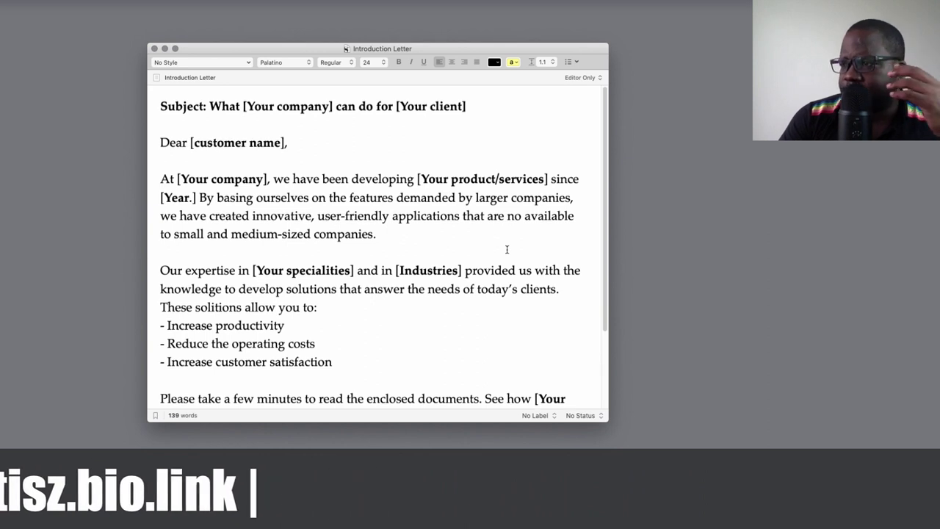
scroll(507, 249, down, 5)
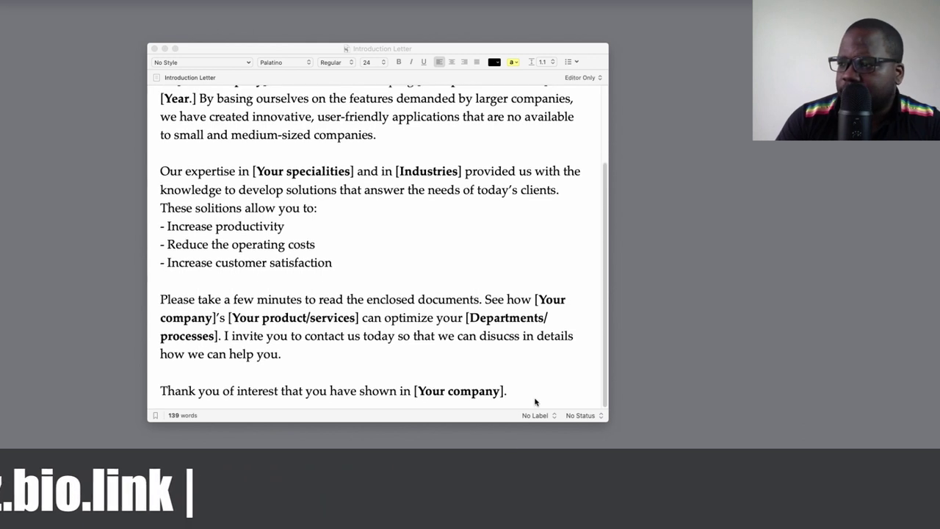
Paste the bold name, company, phone and Telegram-handle signature block below the thank-you line, then review the letter.
click(535, 402)
key(Return)
key(Return)
text(Your name Company Phone number: Telegram: @martisz)
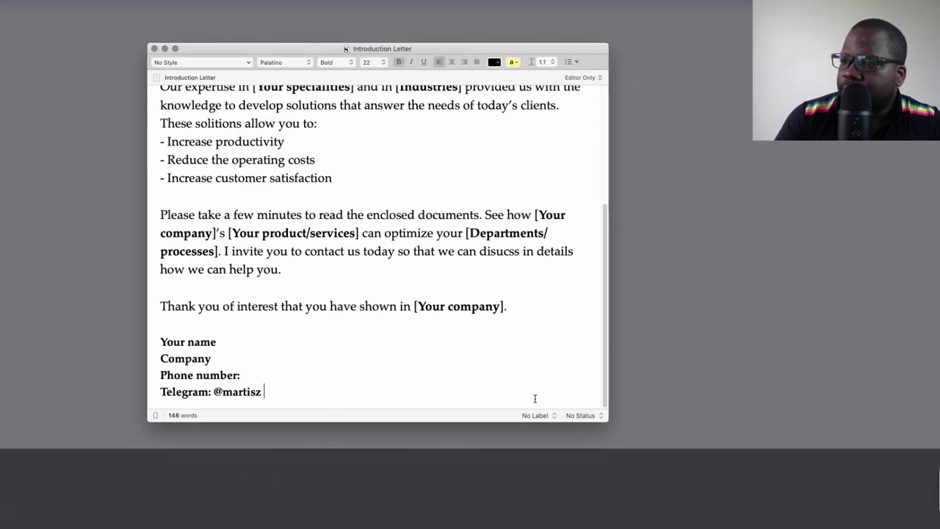
scroll(359, 324, up, 5)
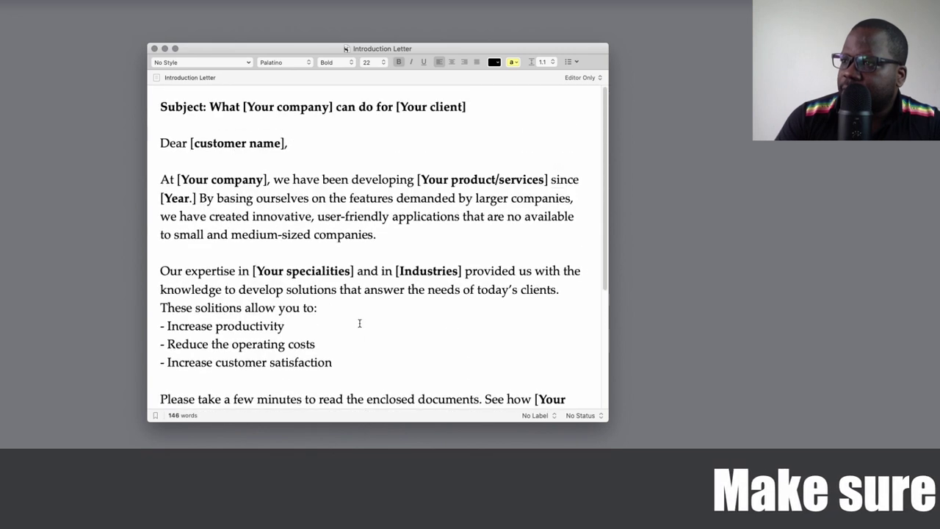
scroll(359, 323, down, 2)
scroll(359, 323, down, 5)
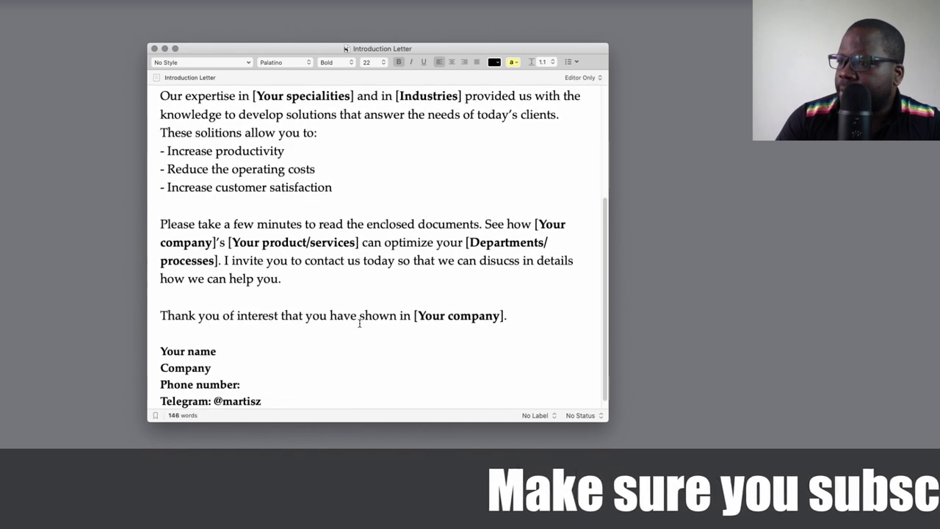
scroll(360, 323, up, 3)
scroll(360, 324, up, 1)
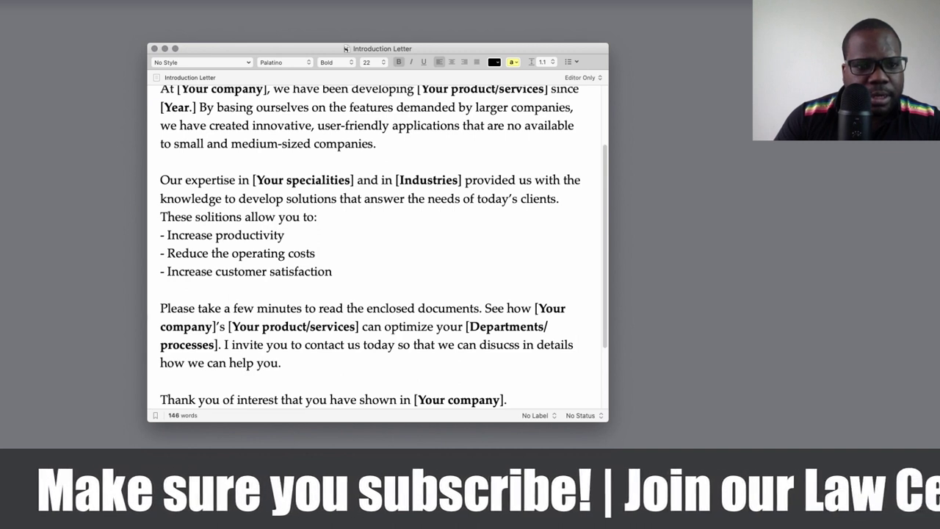
key(super+Tab)
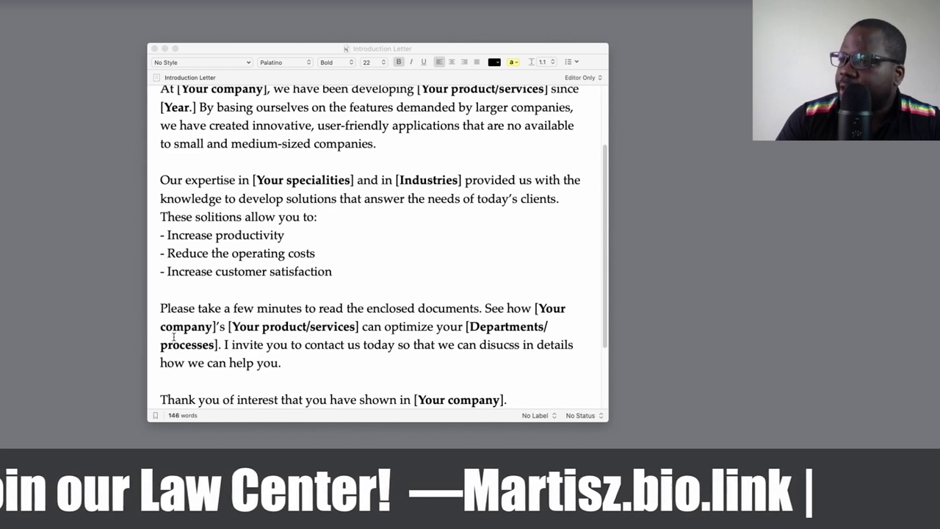
scroll(339, 280, down, 3)
scroll(343, 286, up, 5)
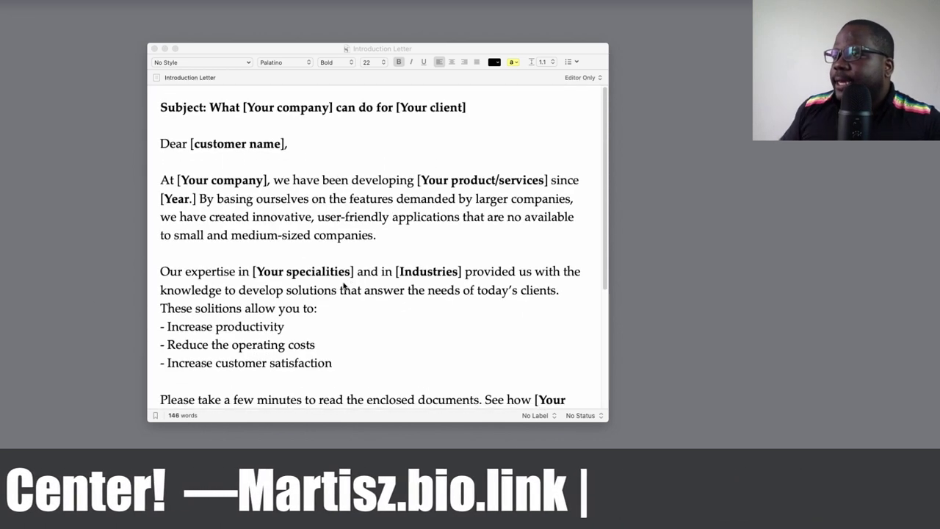